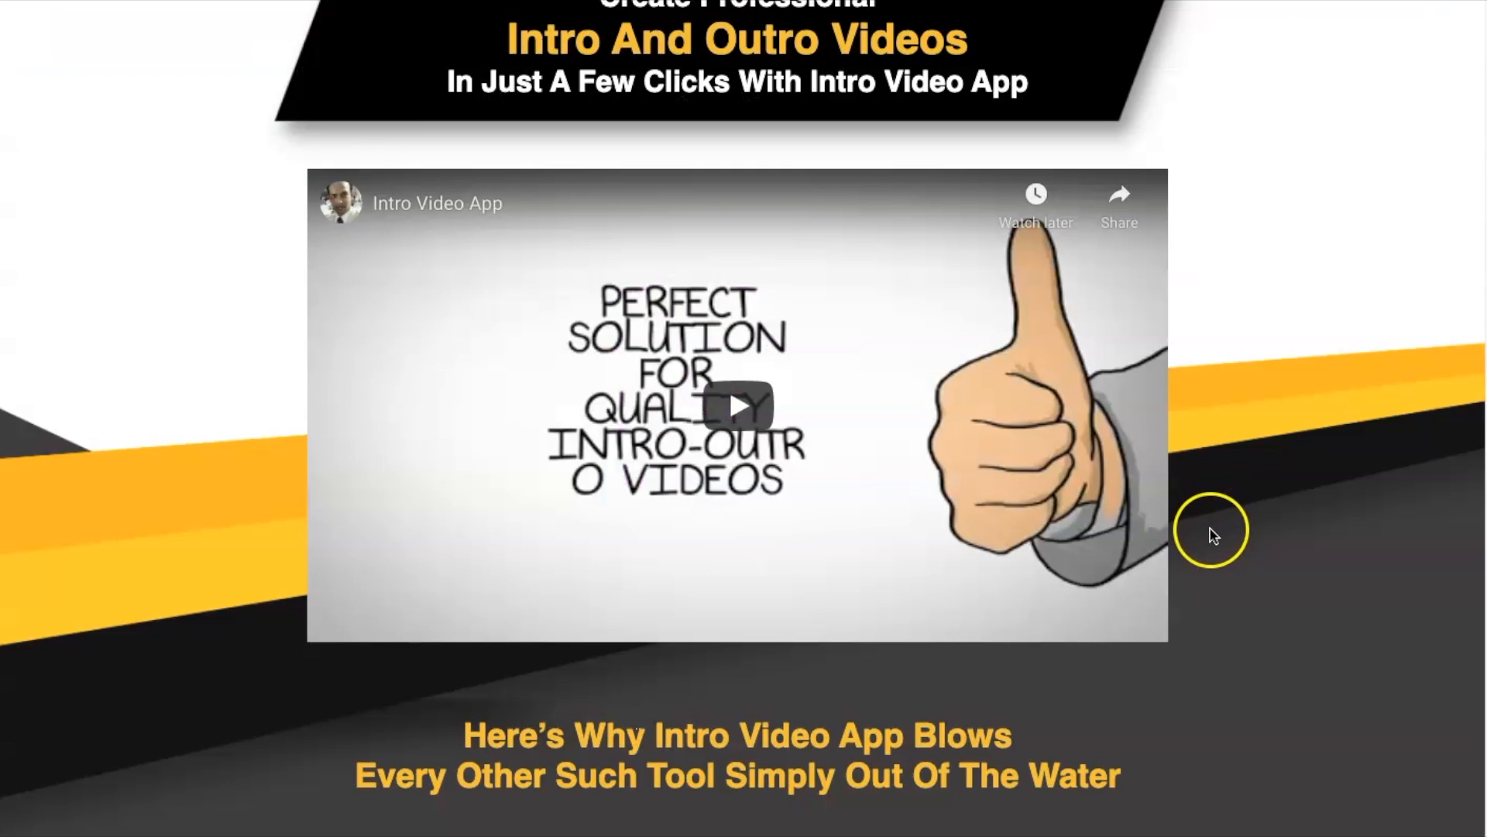
Step: Read through the Intro Video App sales page, covering its features, sample videos, target users, money-back guarantee and pricing offer
{"action": "scroll", "coordinate": [1289, 554], "scroll_direction": "up", "scroll_amount": 4}
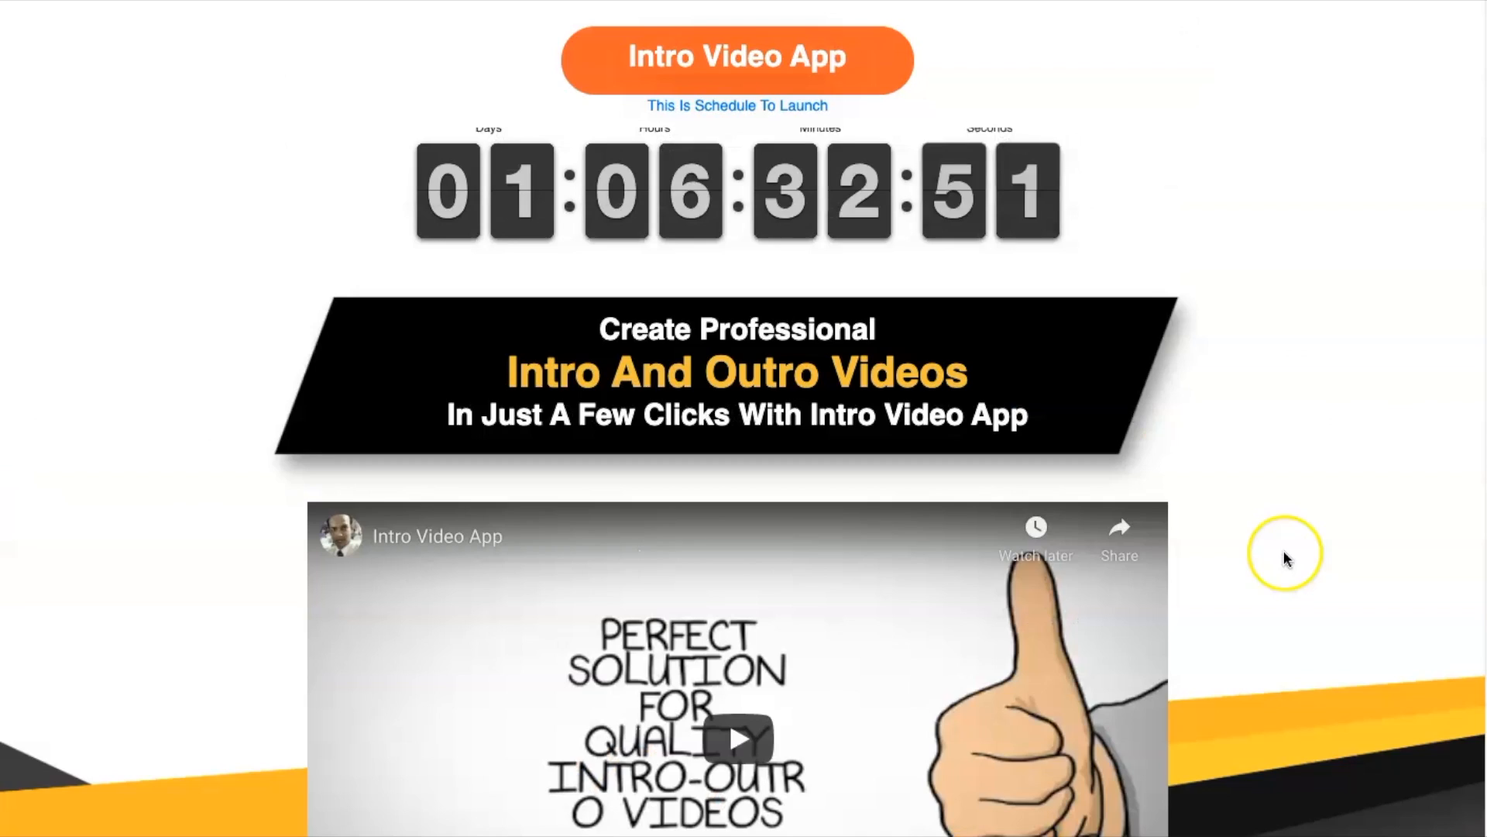
{"action": "scroll", "coordinate": [1286, 554], "scroll_direction": "down", "scroll_amount": 10}
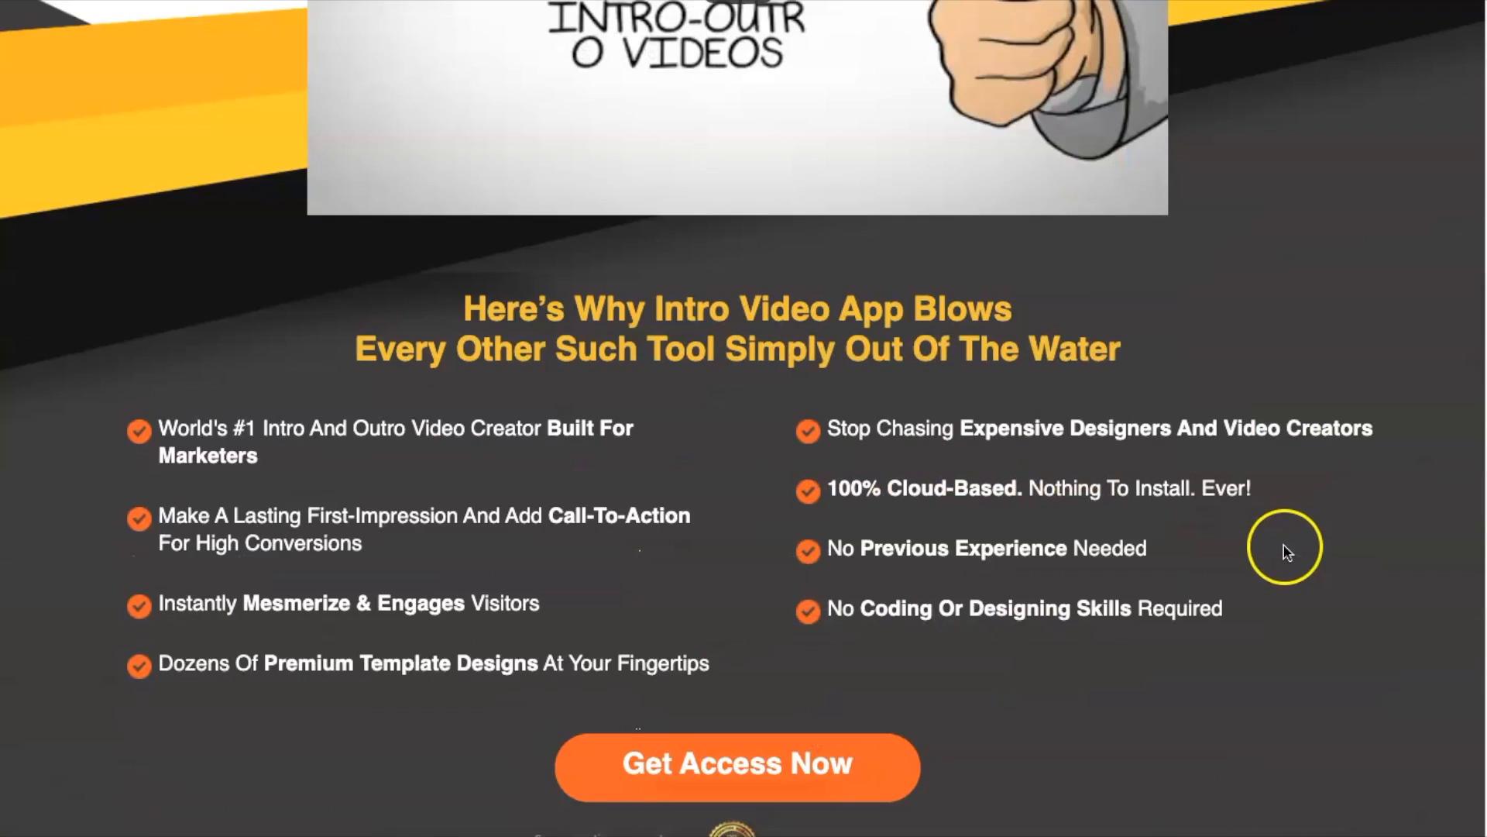
{"action": "scroll", "coordinate": [1286, 551], "scroll_direction": "down", "scroll_amount": 2}
{"action": "scroll", "coordinate": [1255, 551], "scroll_direction": "down", "scroll_amount": 2}
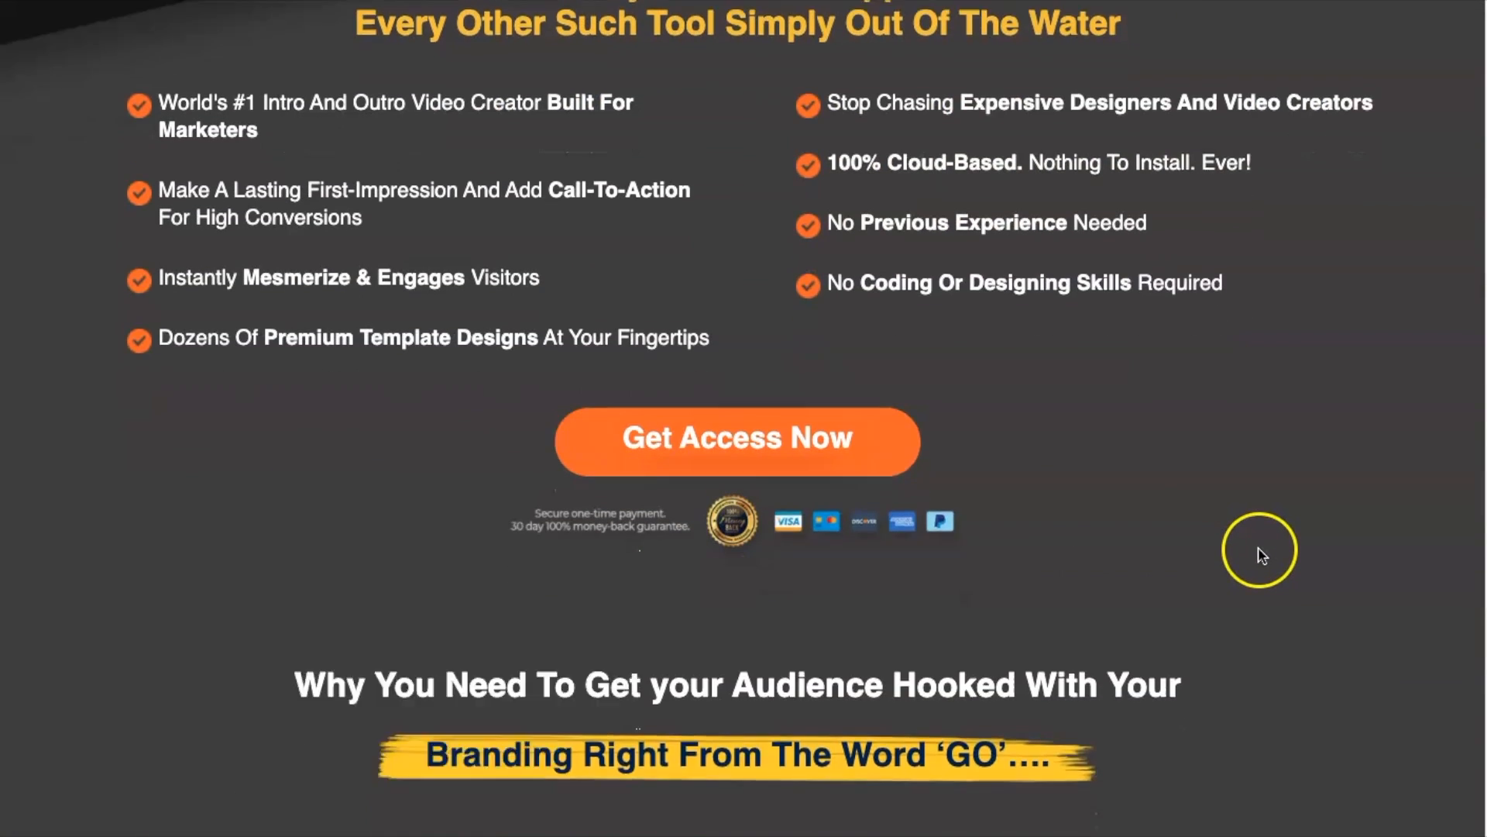
{"action": "scroll", "coordinate": [1257, 550], "scroll_direction": "down", "scroll_amount": 8}
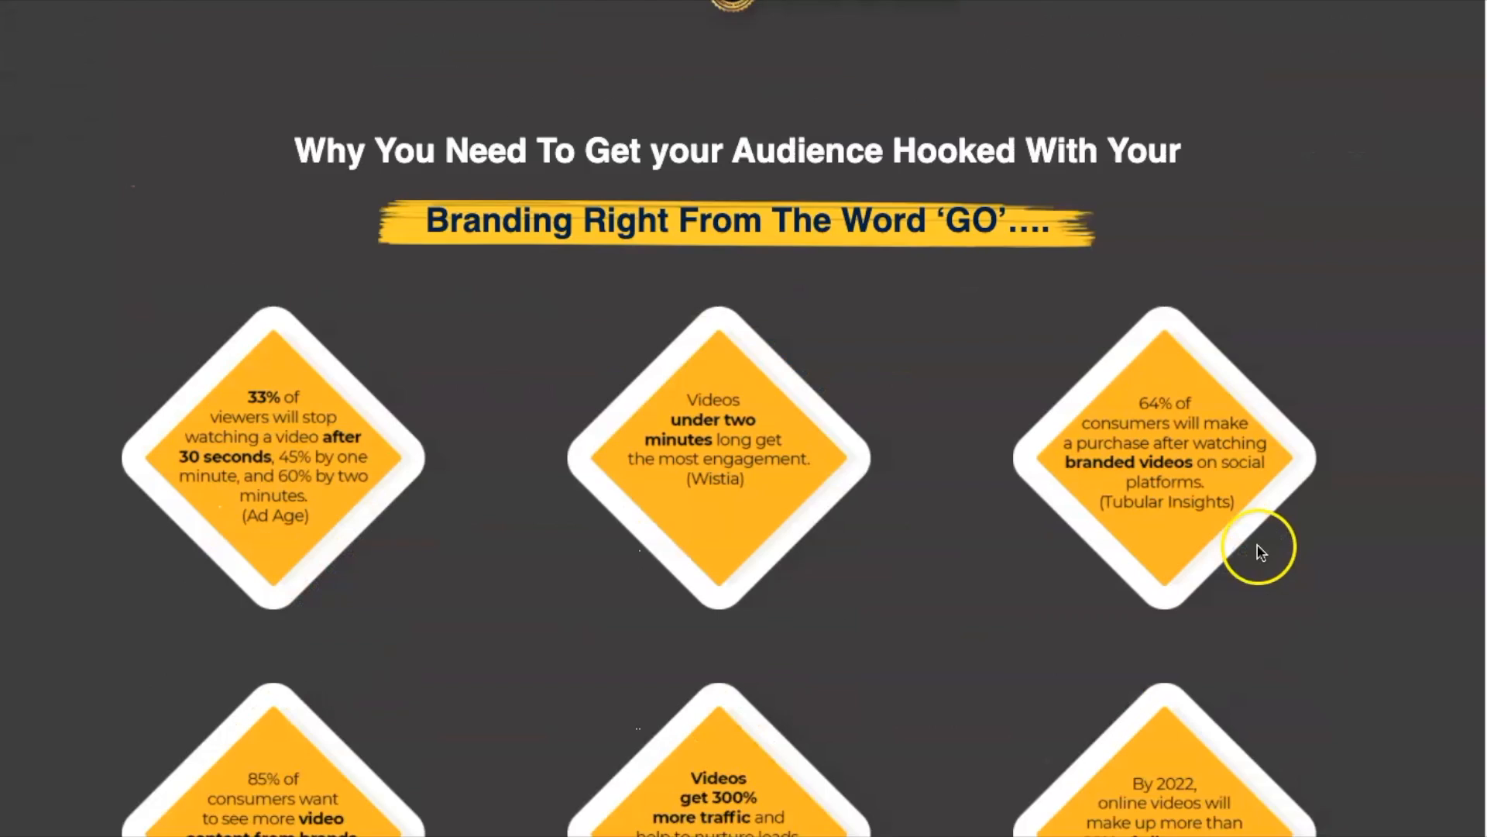
{"action": "scroll", "coordinate": [1260, 548], "scroll_direction": "down", "scroll_amount": 8}
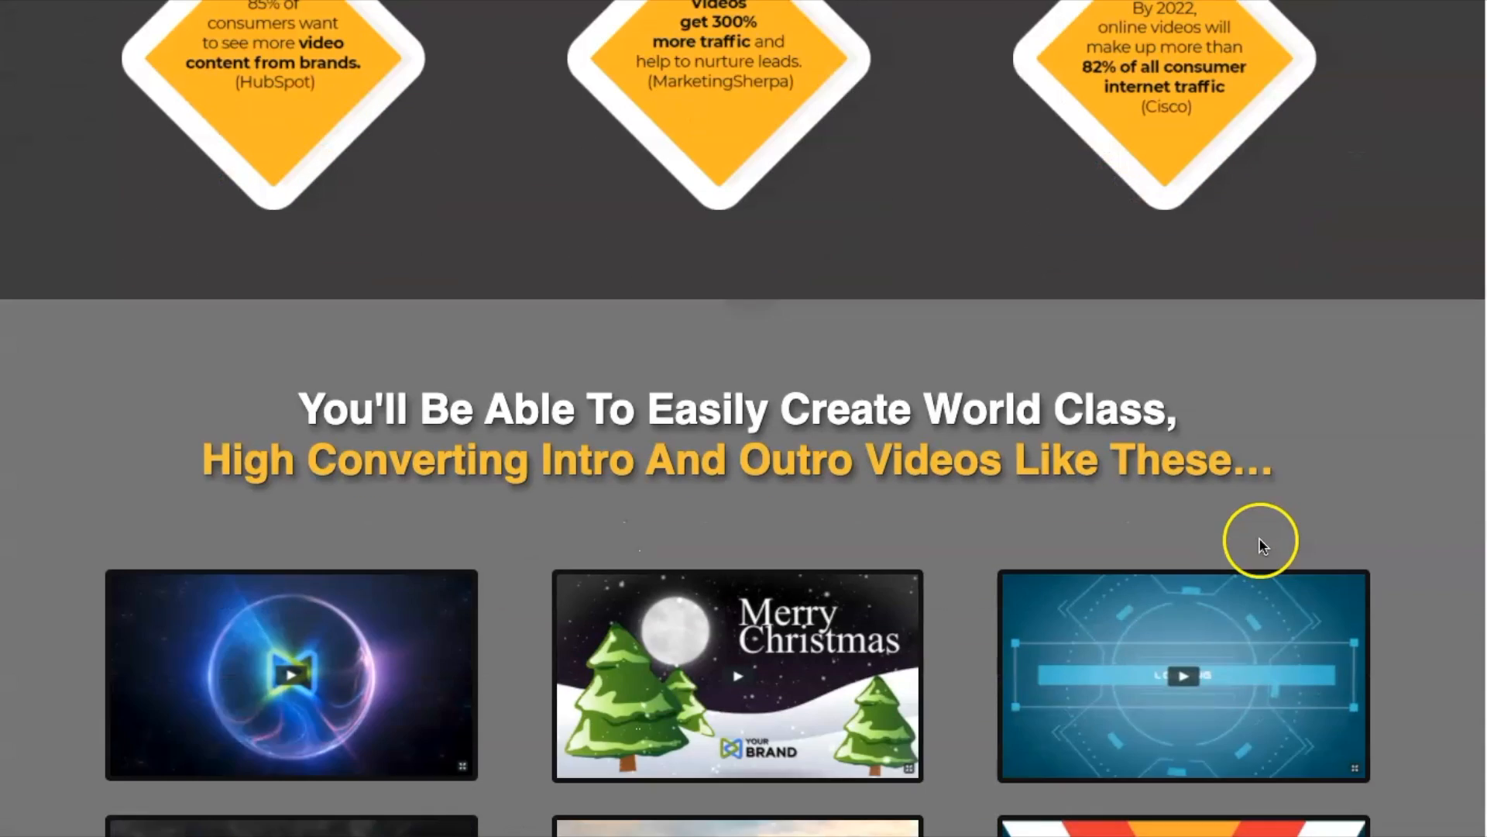
{"action": "scroll", "coordinate": [1260, 542], "scroll_direction": "down", "scroll_amount": 10}
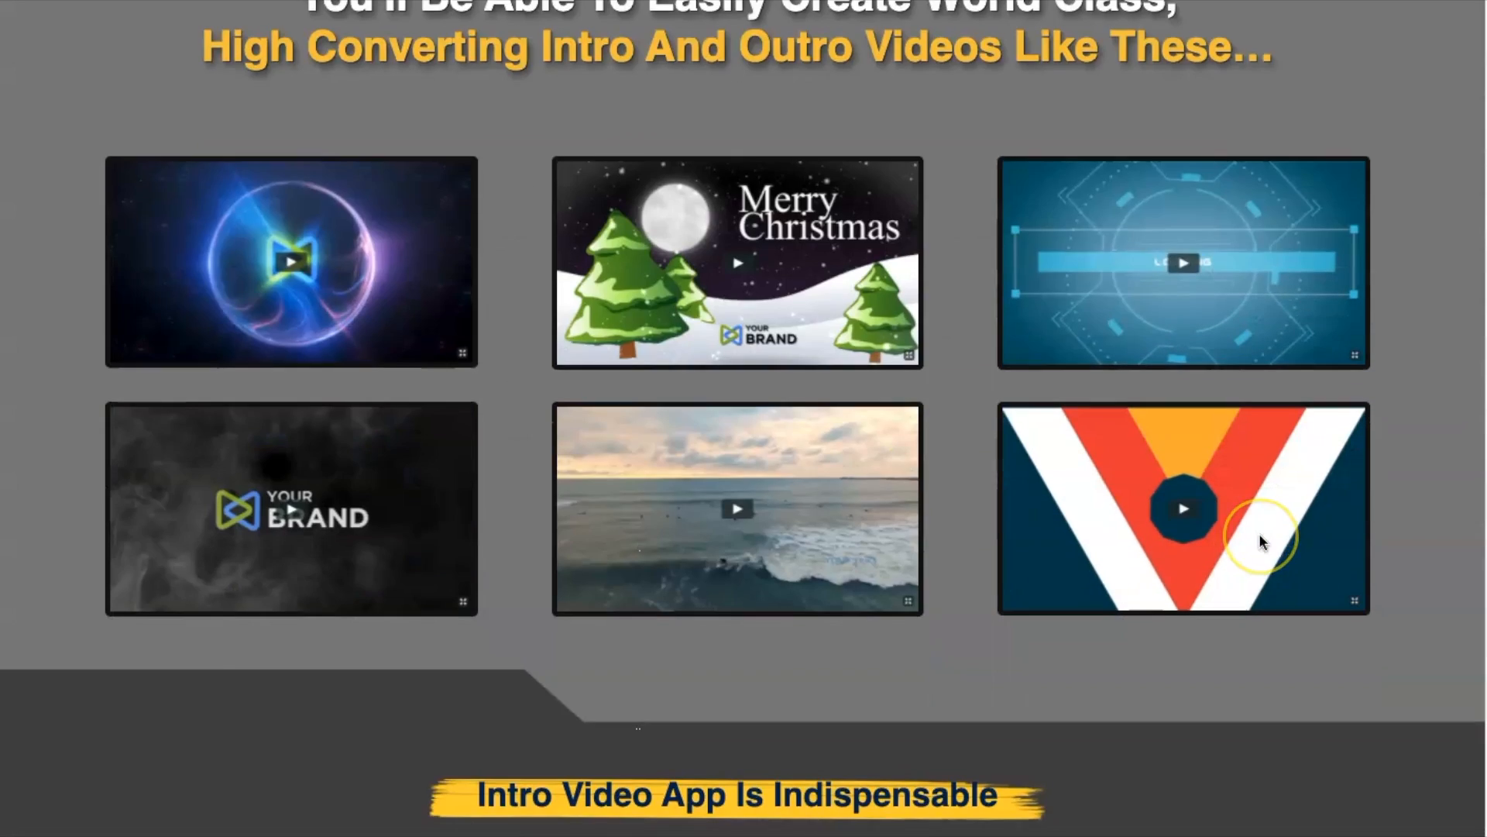
{"action": "scroll", "coordinate": [1258, 533], "scroll_direction": "down", "scroll_amount": 9}
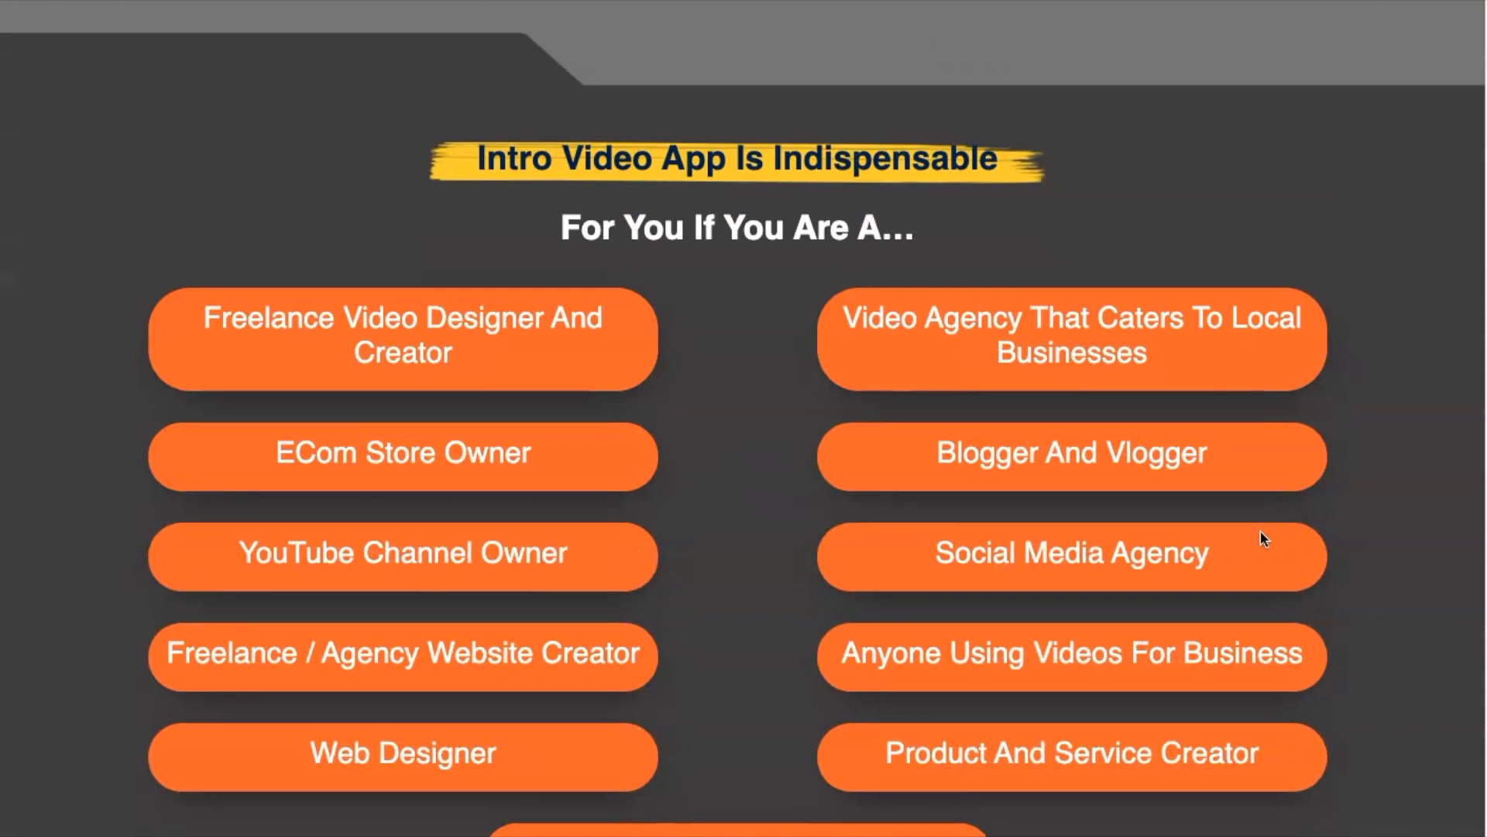
{"action": "scroll", "coordinate": [1263, 537], "scroll_direction": "down", "scroll_amount": 4}
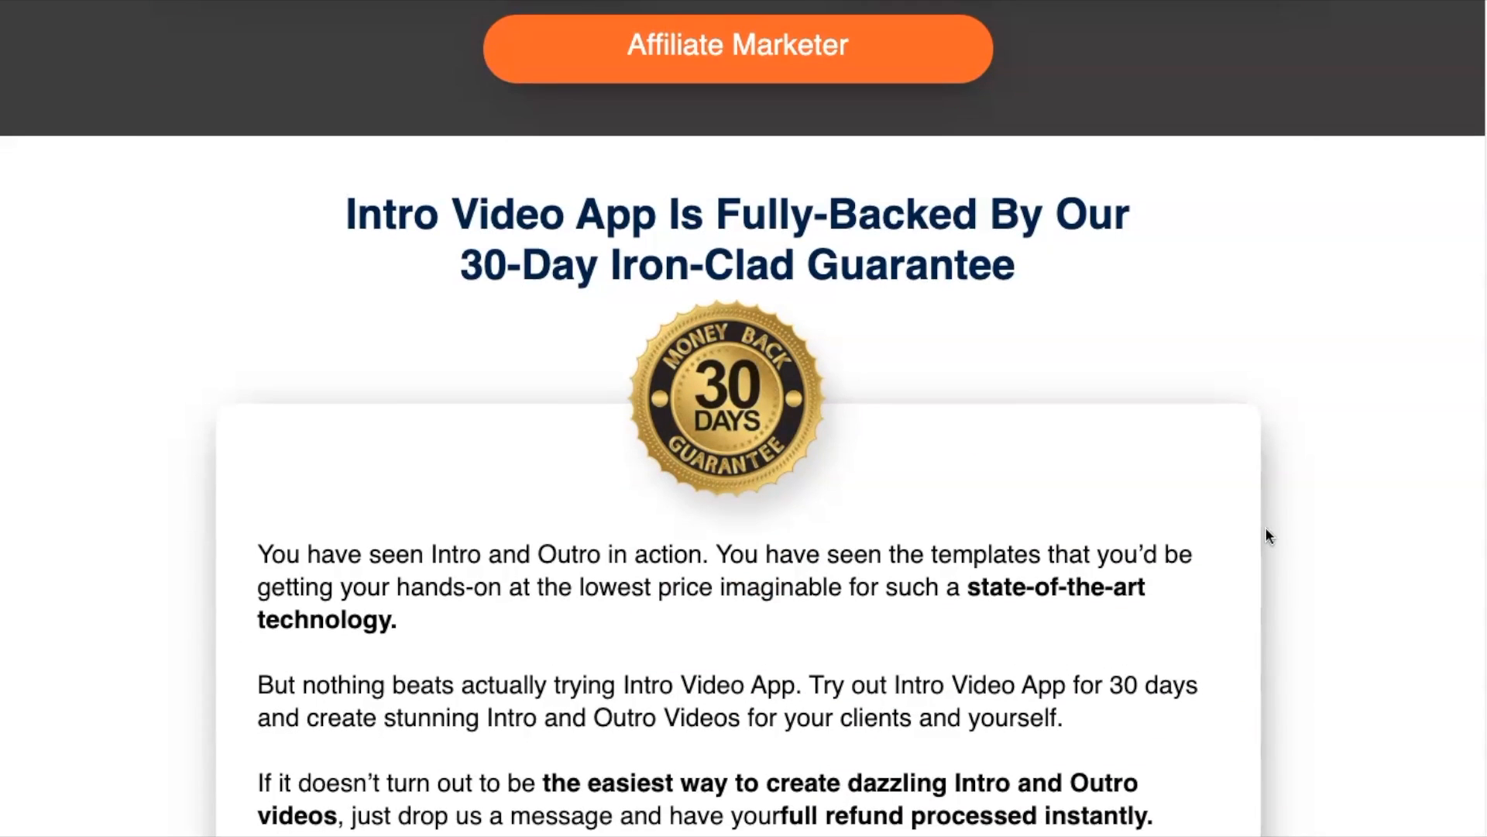
{"action": "scroll", "coordinate": [1265, 536], "scroll_direction": "down", "scroll_amount": 3}
{"action": "scroll", "coordinate": [1266, 534], "scroll_direction": "down", "scroll_amount": 9}
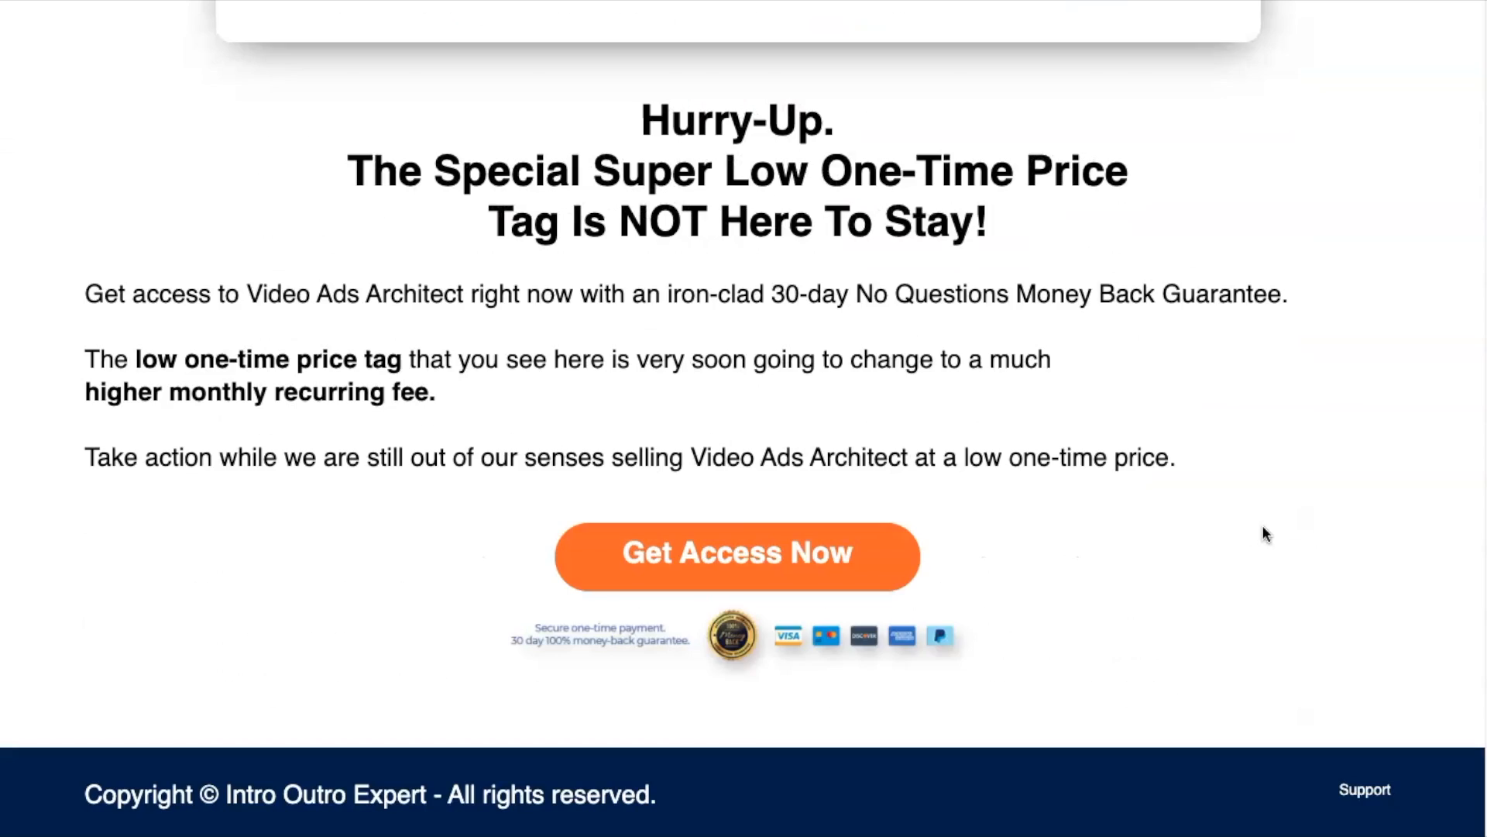
{"action": "left_click", "coordinate": [724, 562]}
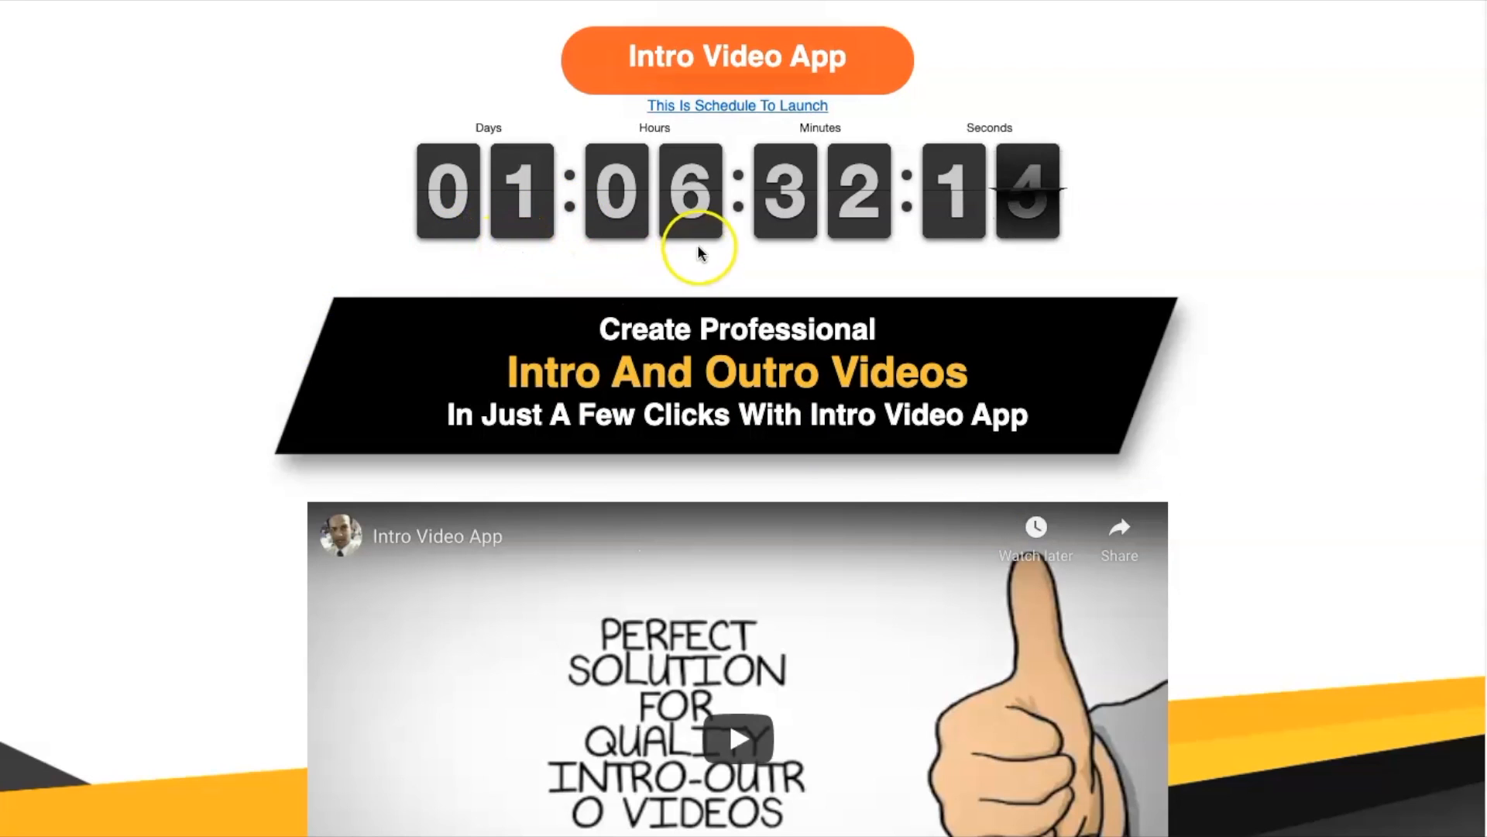
Step: Play the Explosive Logo sample video from the sales page's example gallery and close it
{"action": "scroll", "coordinate": [1023, 412], "scroll_direction": "down", "scroll_amount": 20}
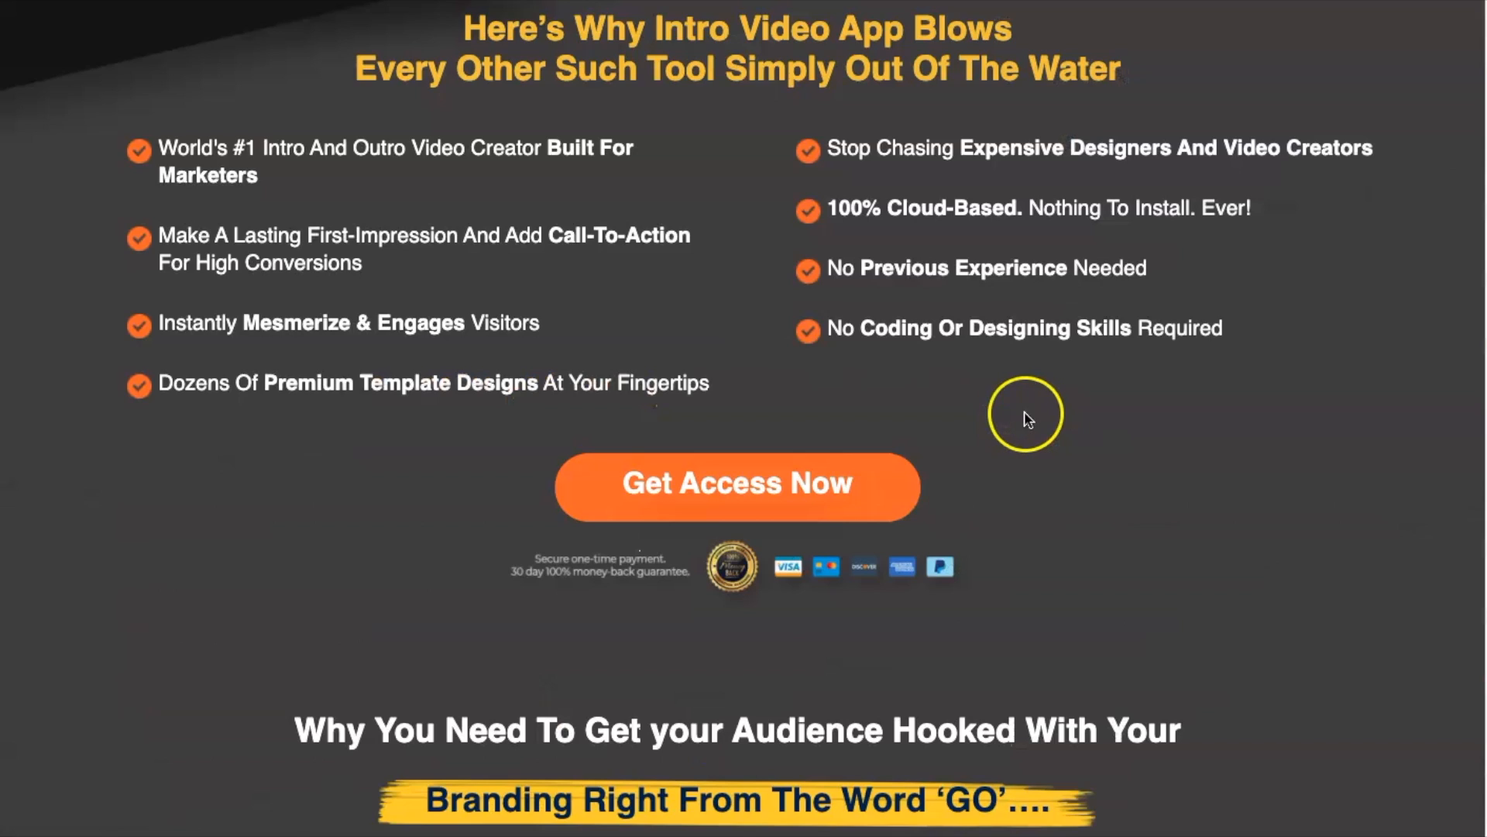
{"action": "scroll", "coordinate": [1015, 416], "scroll_direction": "down", "scroll_amount": 10}
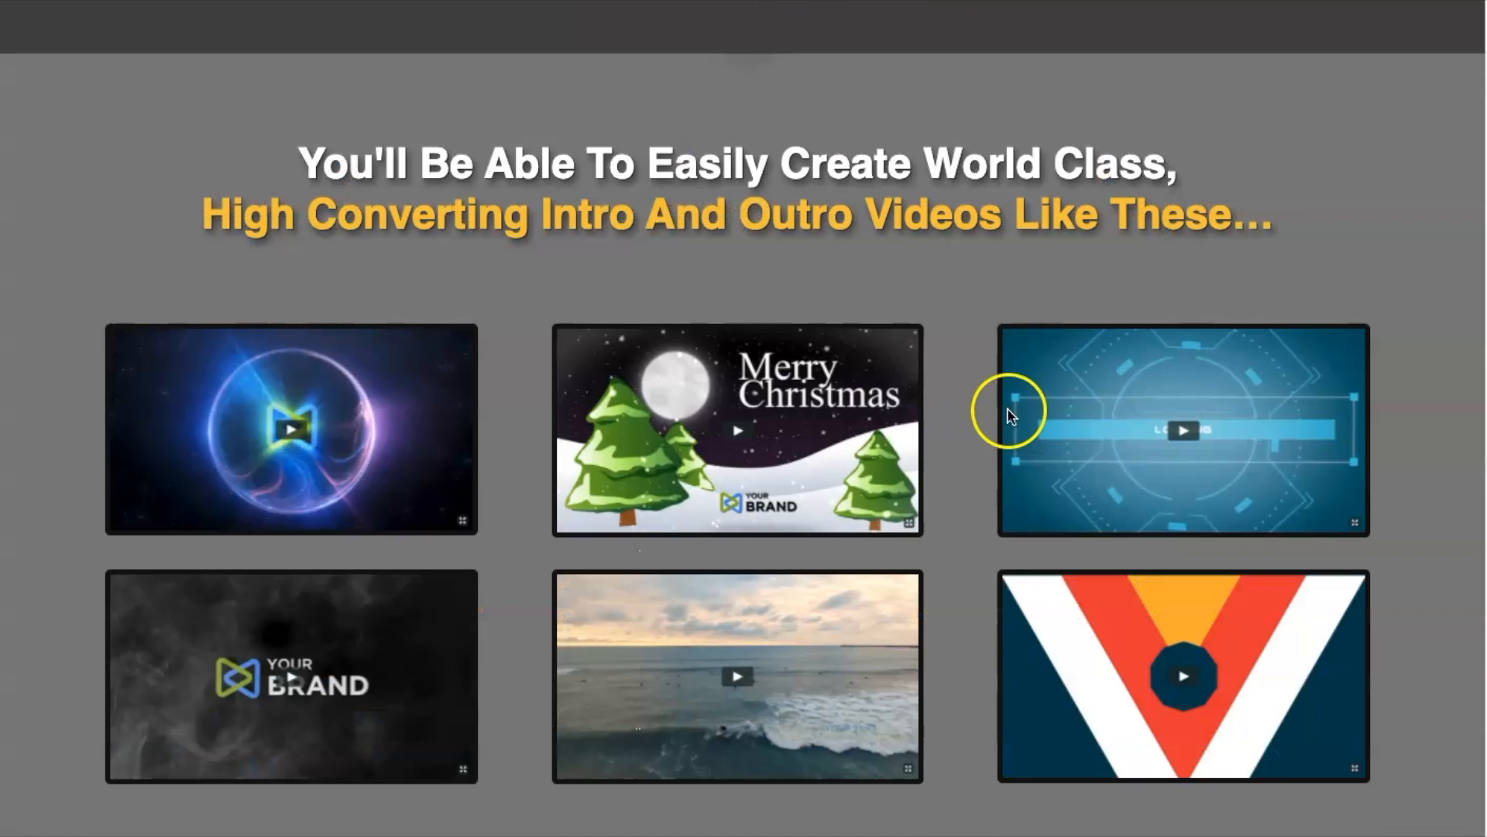
{"action": "scroll", "coordinate": [1003, 412], "scroll_direction": "down", "scroll_amount": 3}
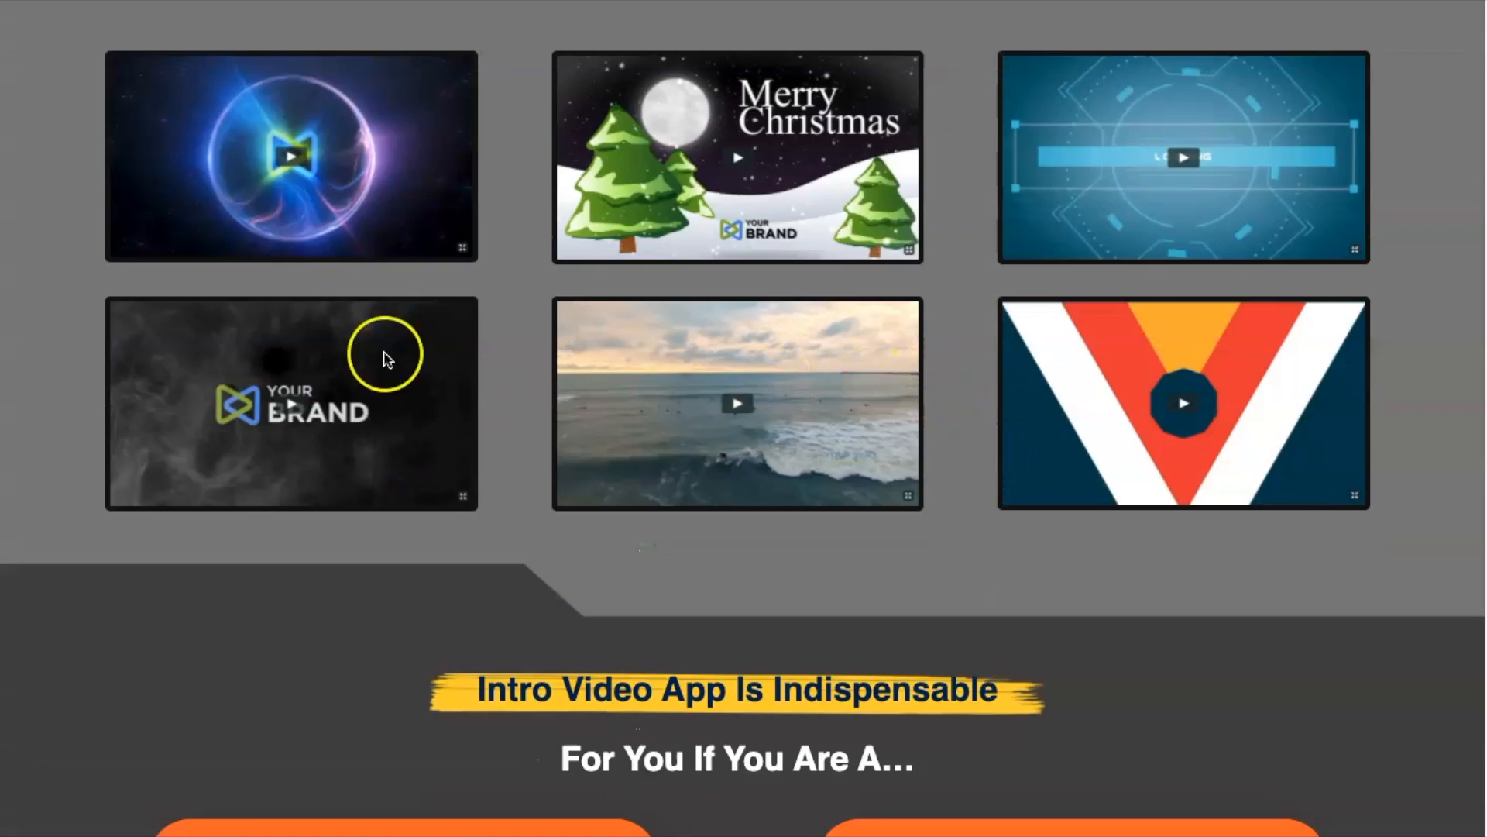
{"action": "left_click", "coordinate": [287, 158]}
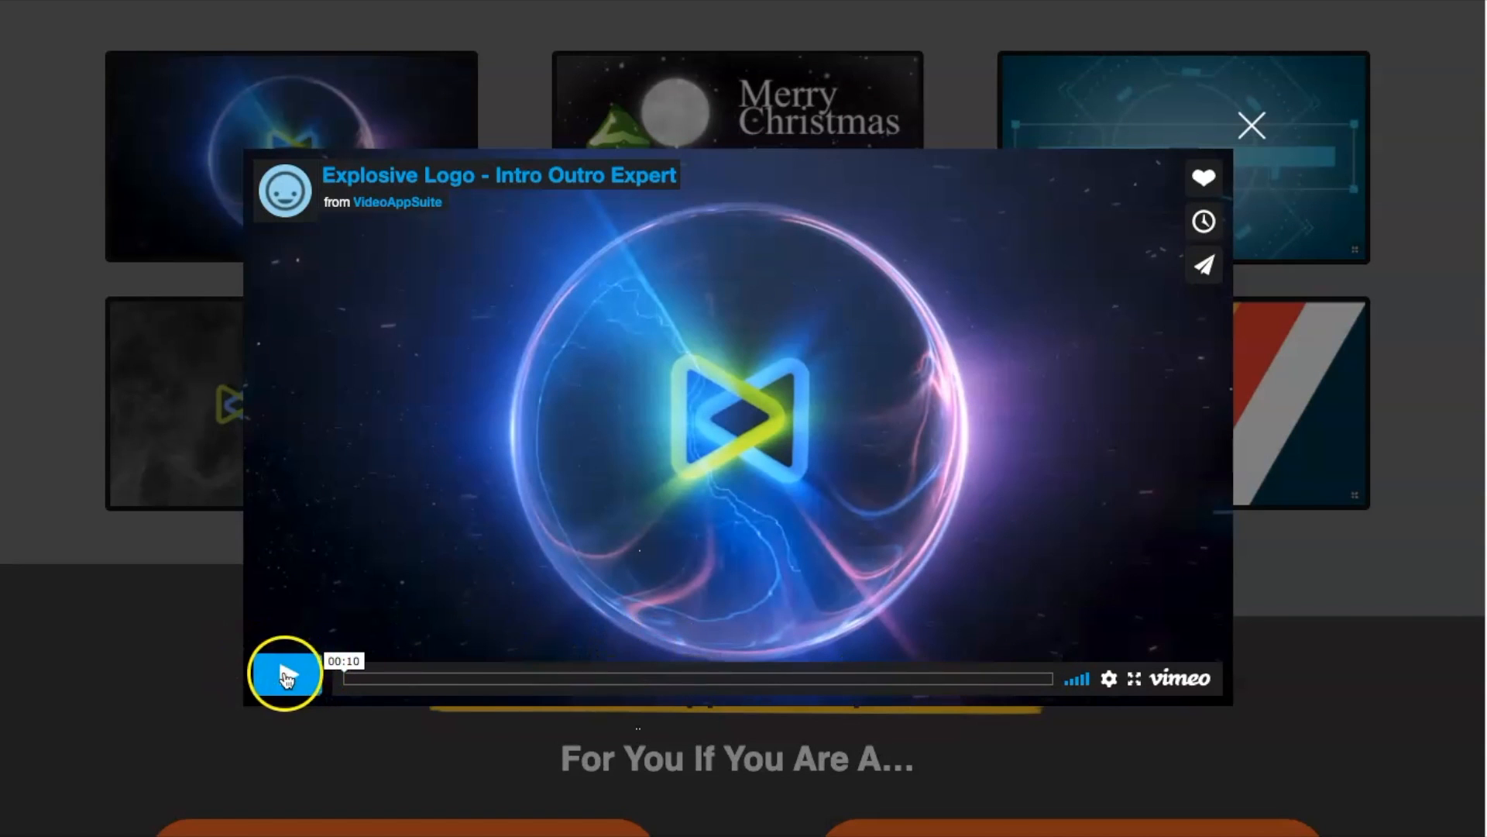
{"action": "left_click", "coordinate": [285, 676]}
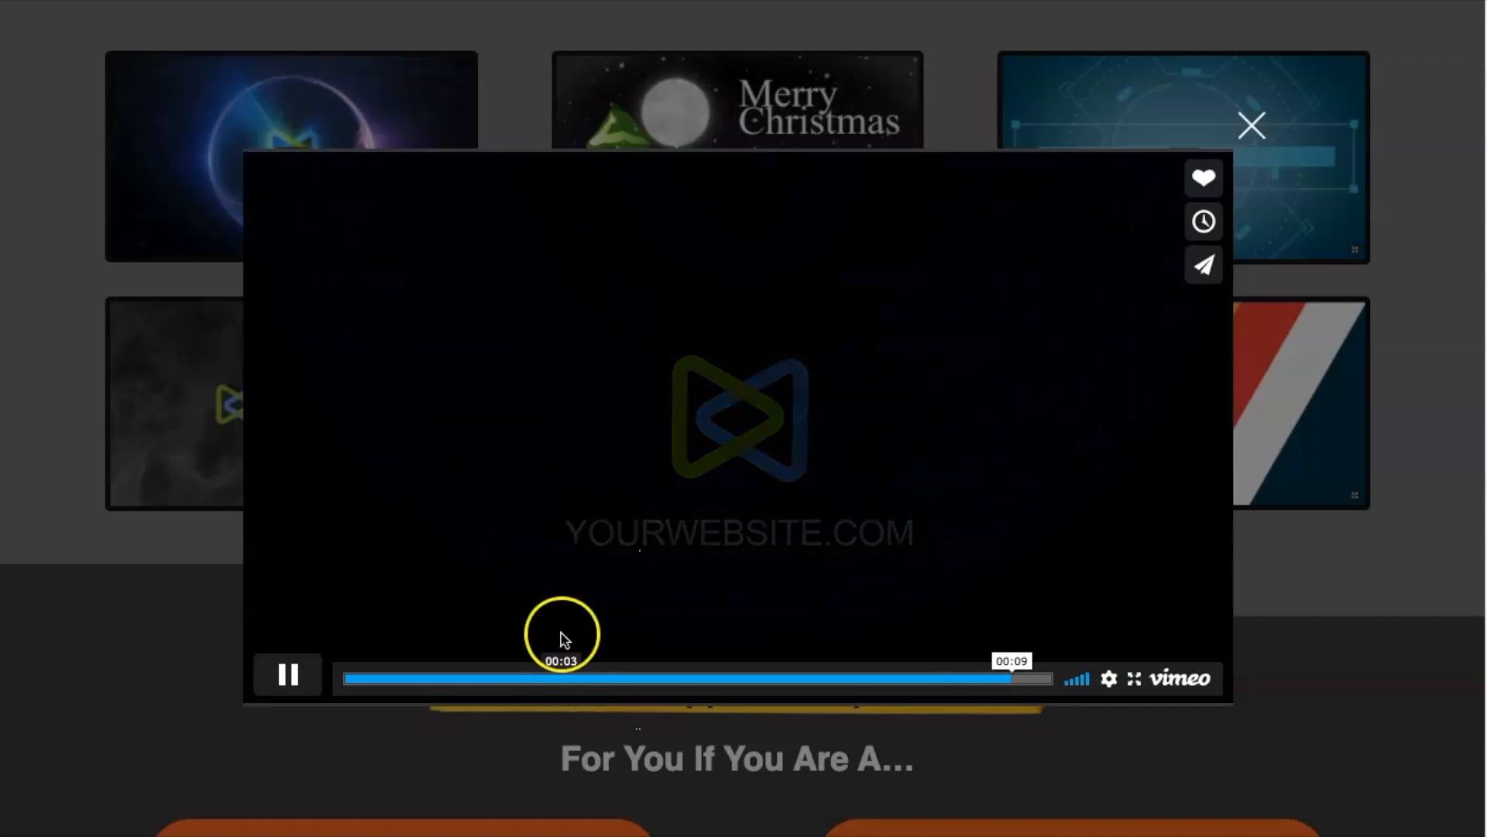
{"action": "left_click", "coordinate": [1252, 124]}
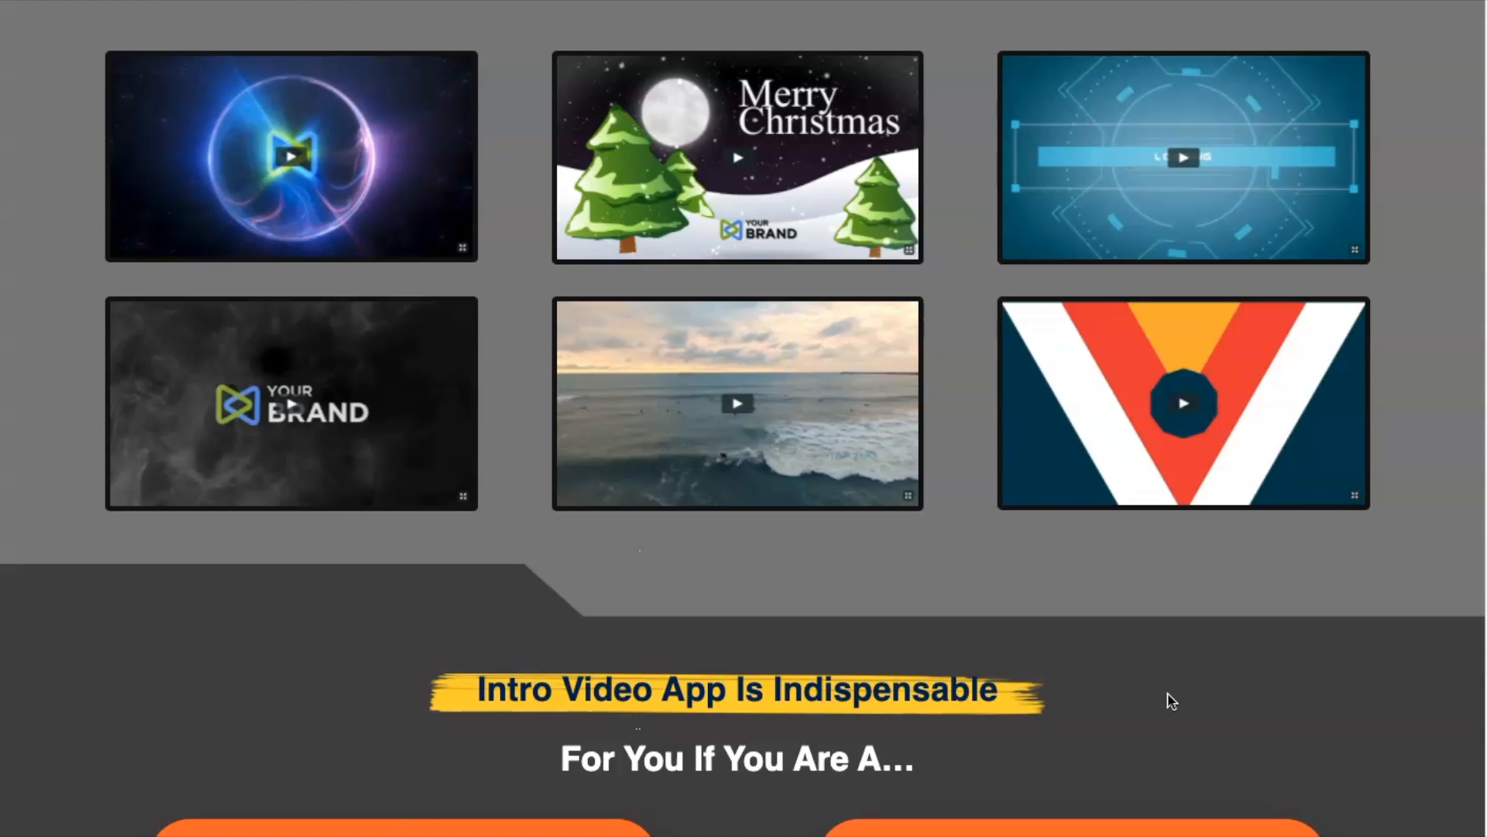
{"action": "left_click", "coordinate": [1058, 546]}
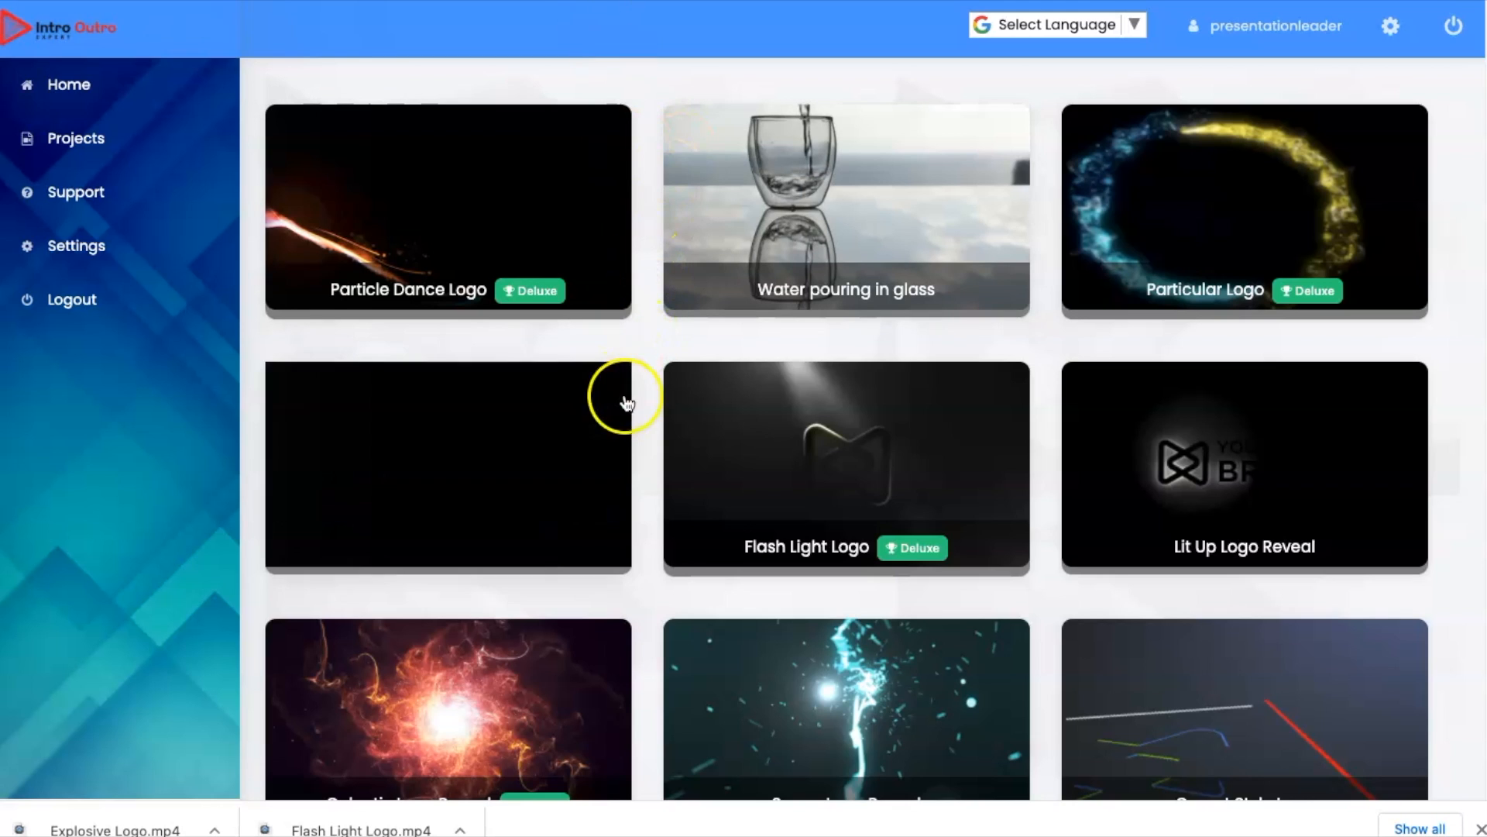
Step: Browse the template gallery through pages 2 and 3
{"action": "scroll", "coordinate": [658, 577], "scroll_direction": "down", "scroll_amount": 8}
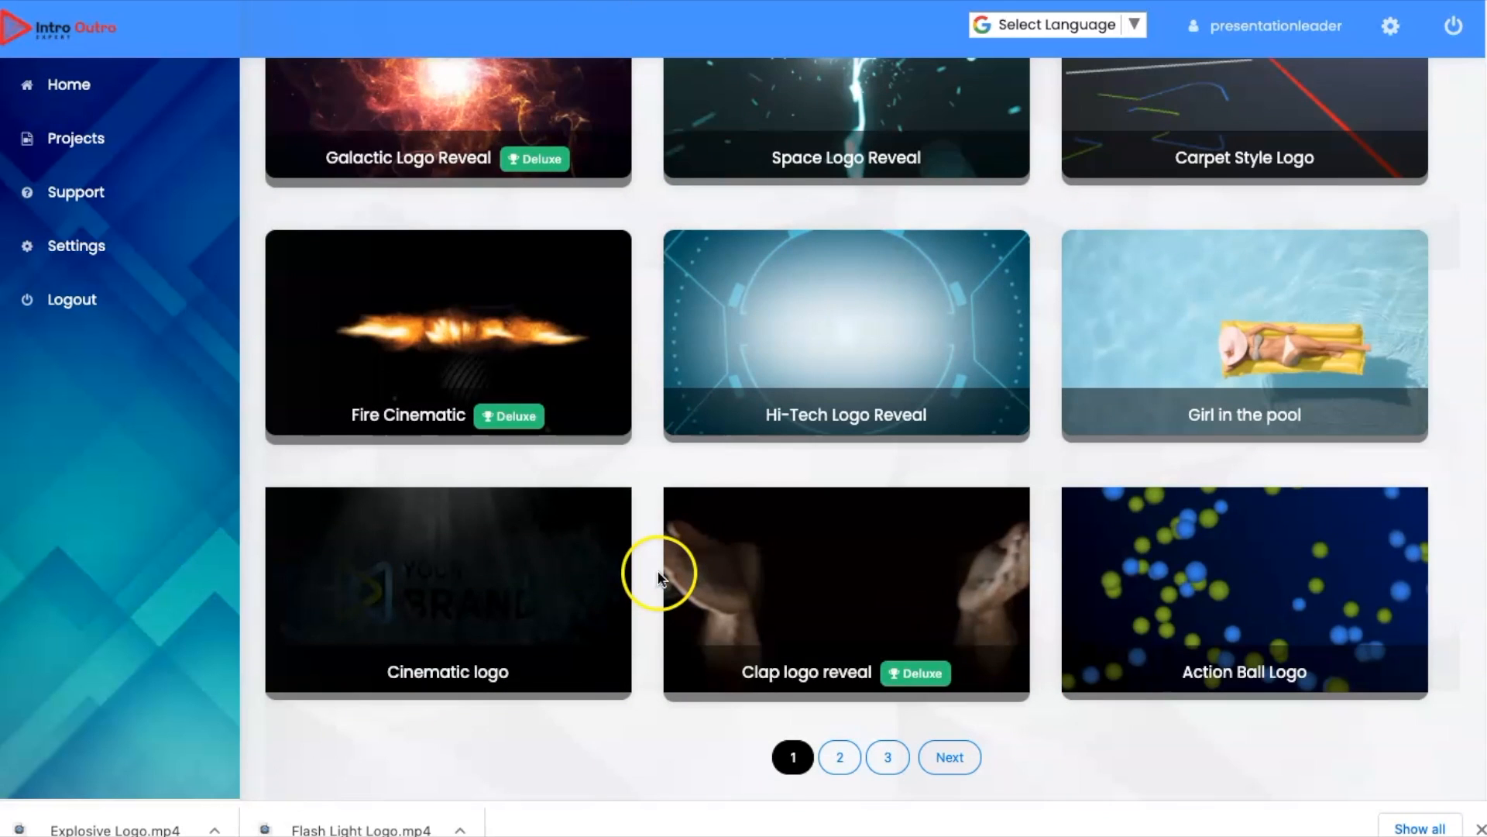
{"action": "left_click", "coordinate": [838, 763]}
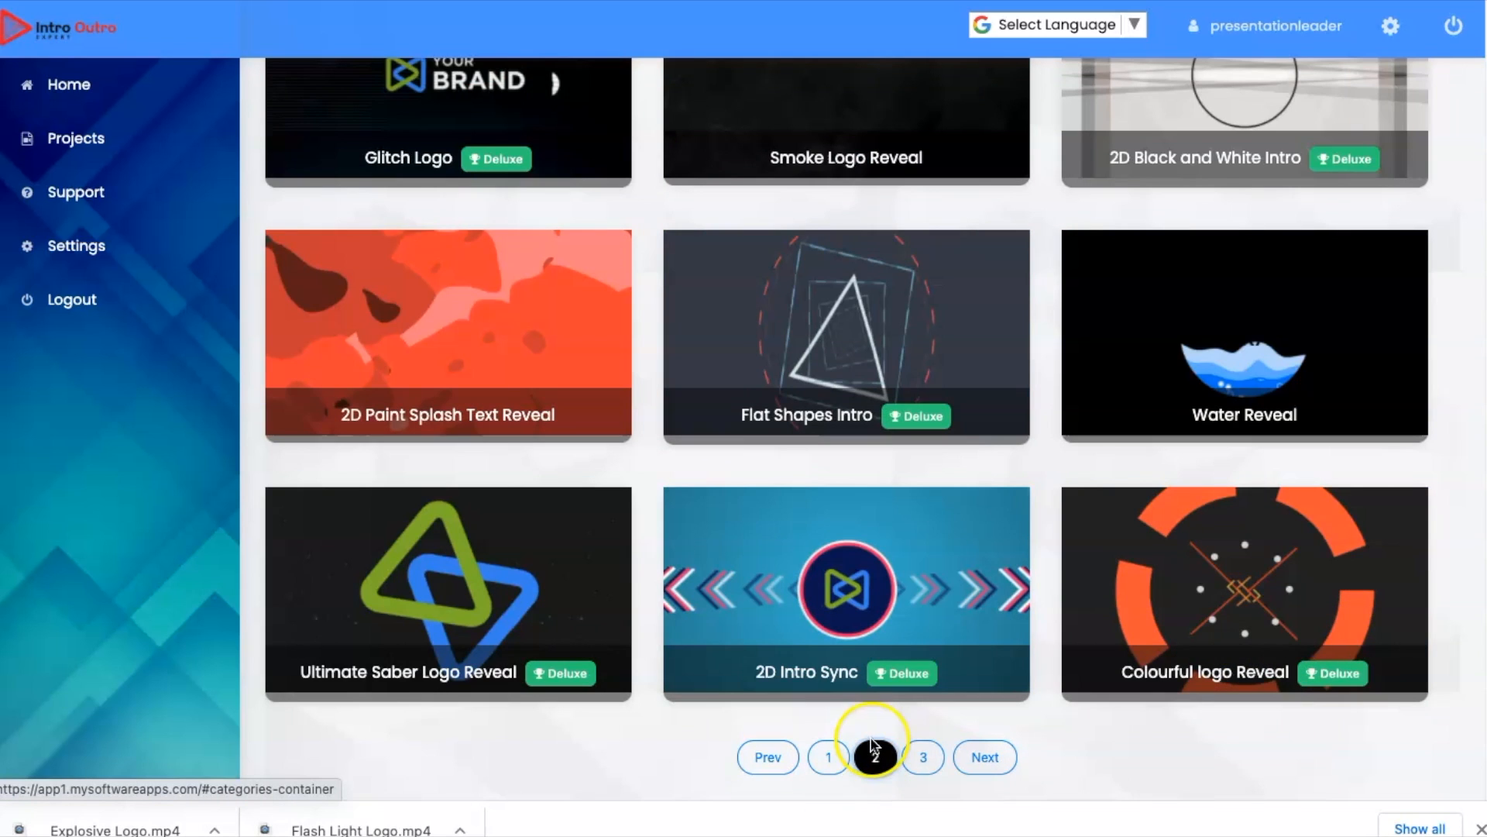
{"action": "left_click", "coordinate": [923, 757]}
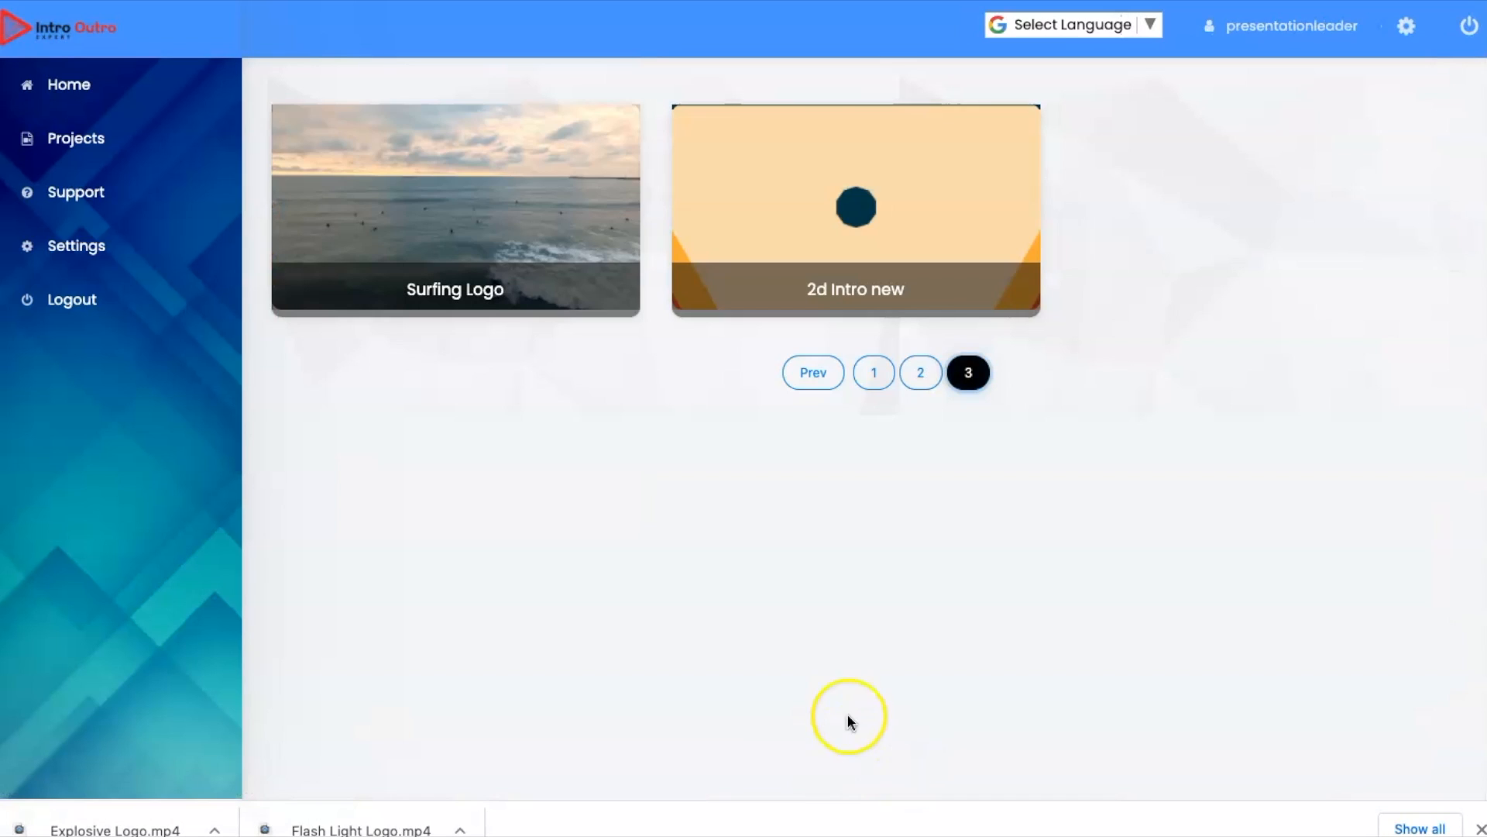
Step: Look through the saved projects and check the Support and Settings links
{"action": "left_click", "coordinate": [71, 139]}
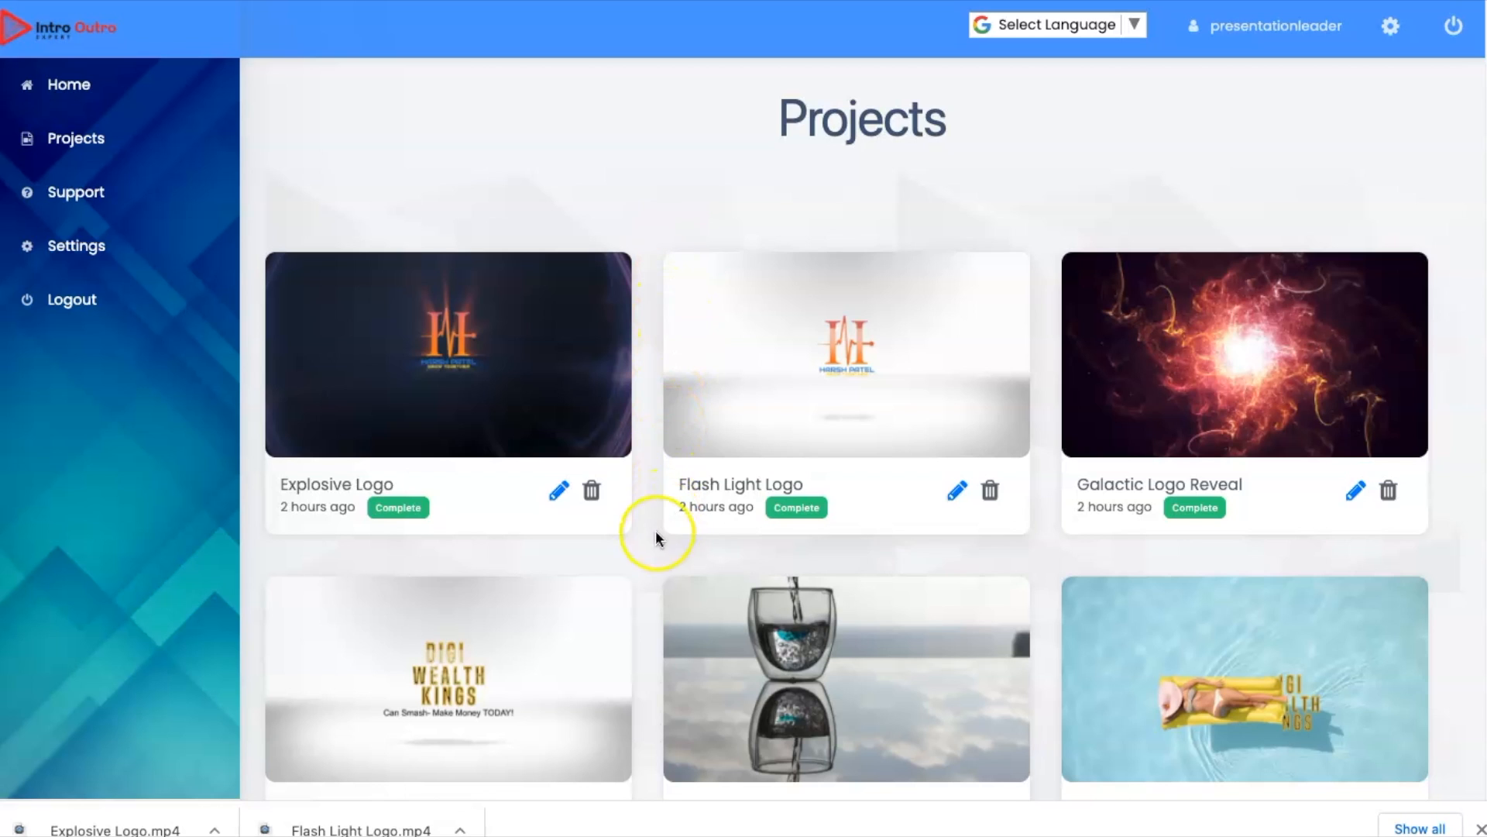
{"action": "scroll", "coordinate": [635, 624], "scroll_direction": "down", "scroll_amount": 3}
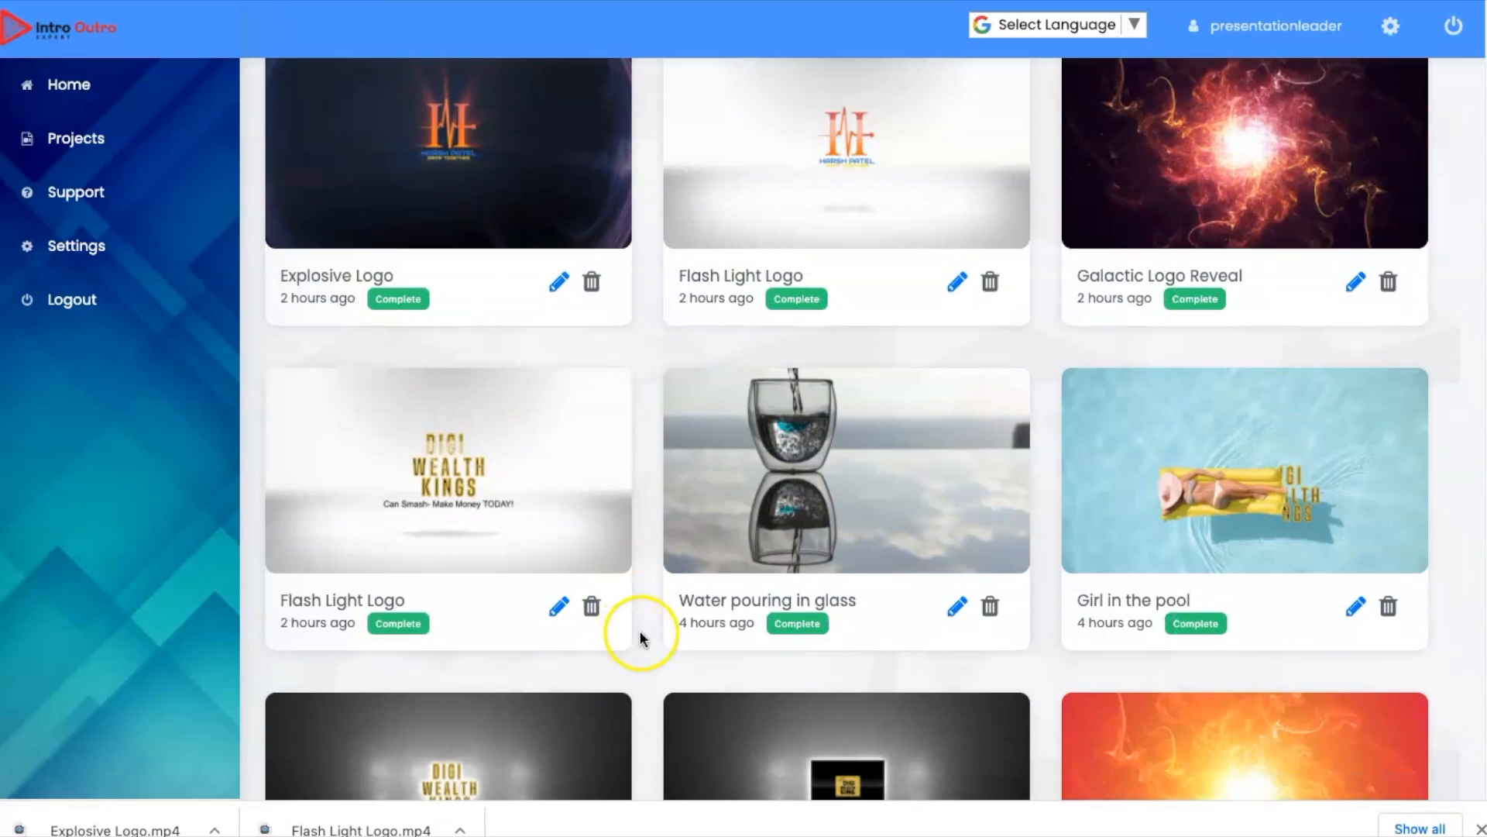
{"action": "left_click", "coordinate": [83, 200]}
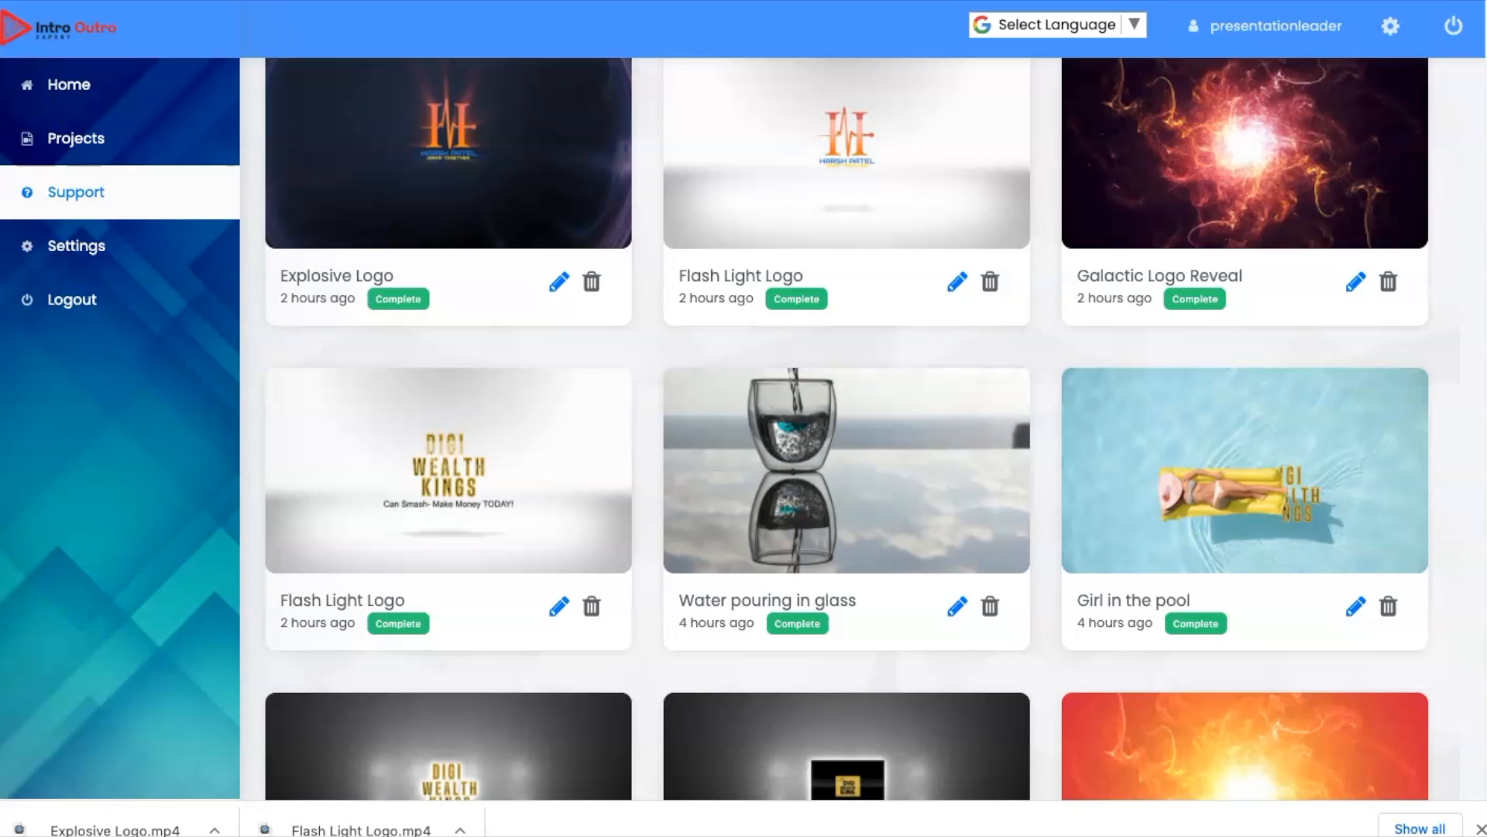
{"action": "left_click", "coordinate": [101, 248]}
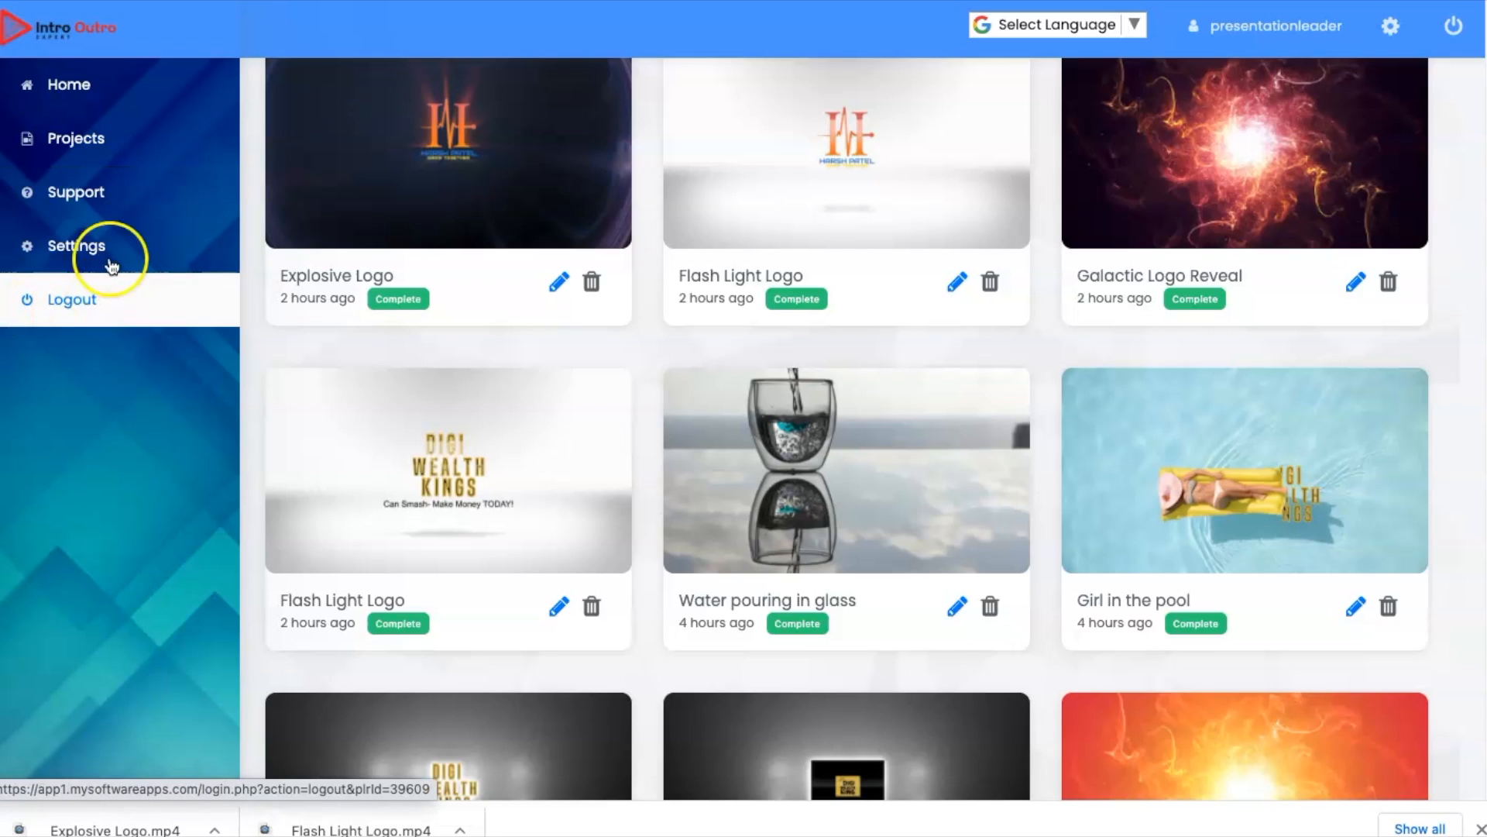
Step: Return to the template gallery and create a new video from the Explosive Logo template
{"action": "left_click", "coordinate": [86, 86]}
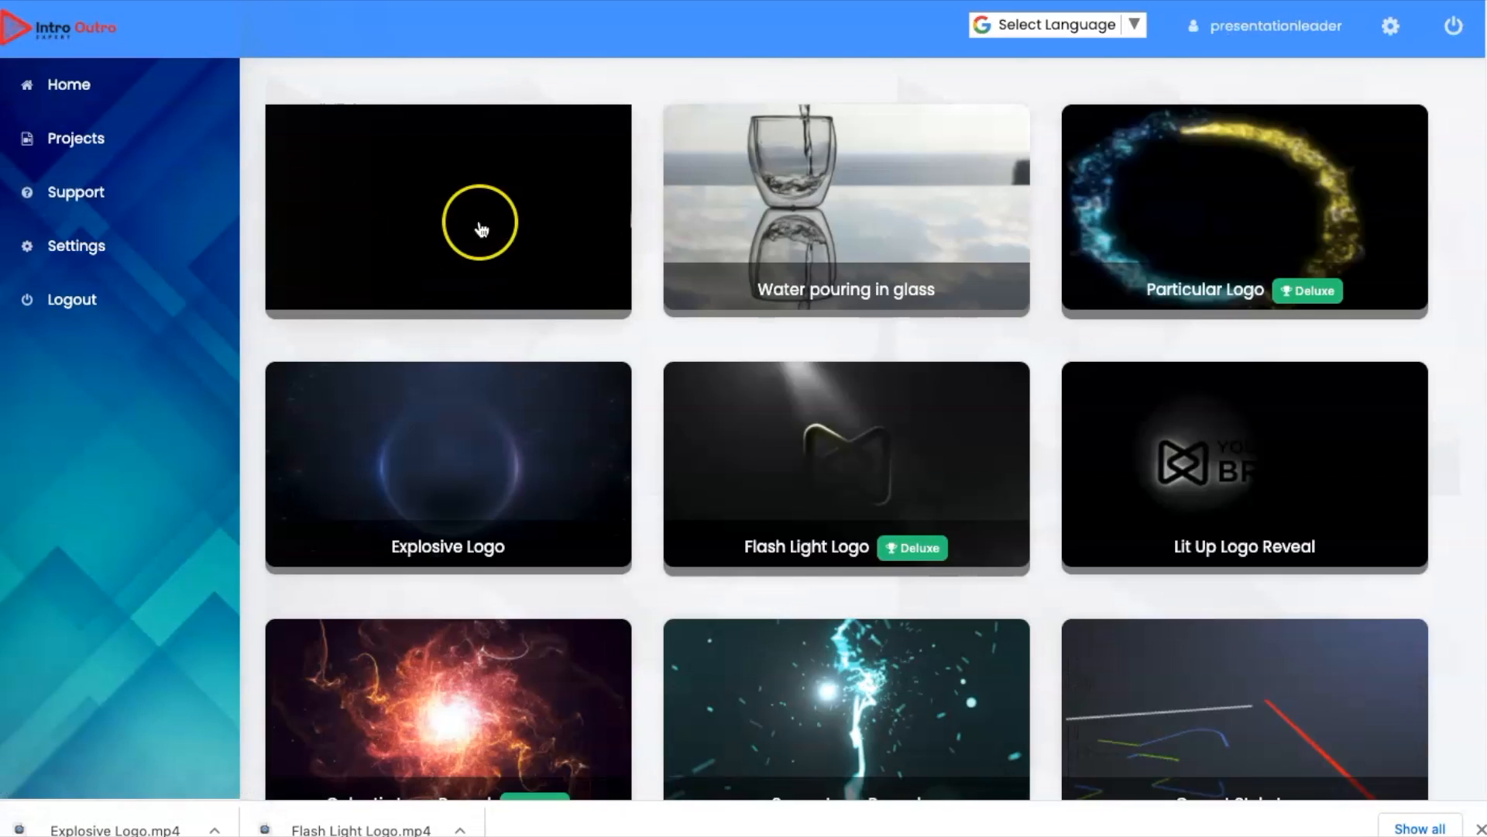
{"action": "left_click", "coordinate": [439, 488]}
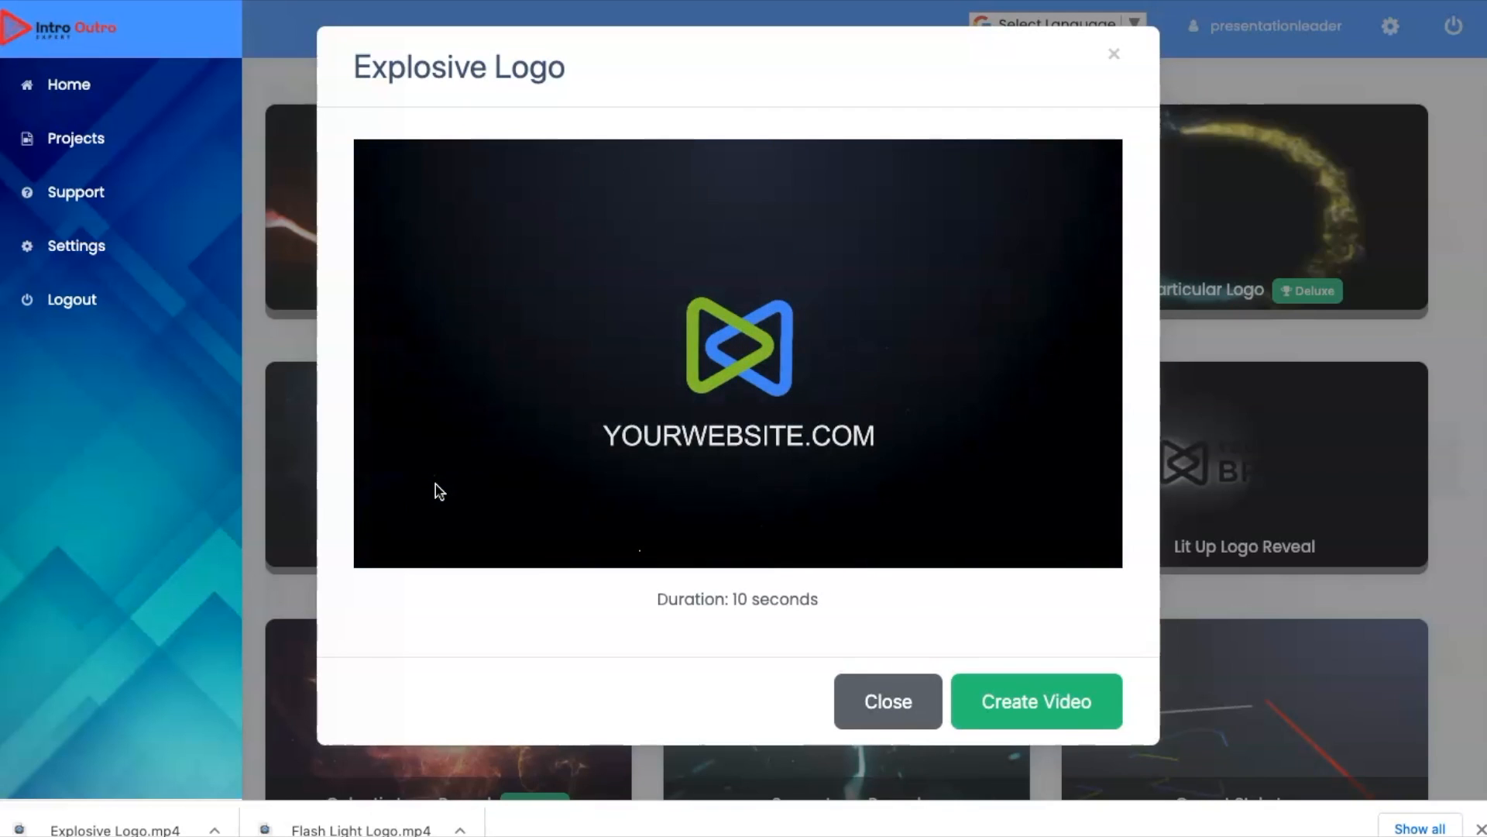
{"action": "left_click", "coordinate": [1054, 705]}
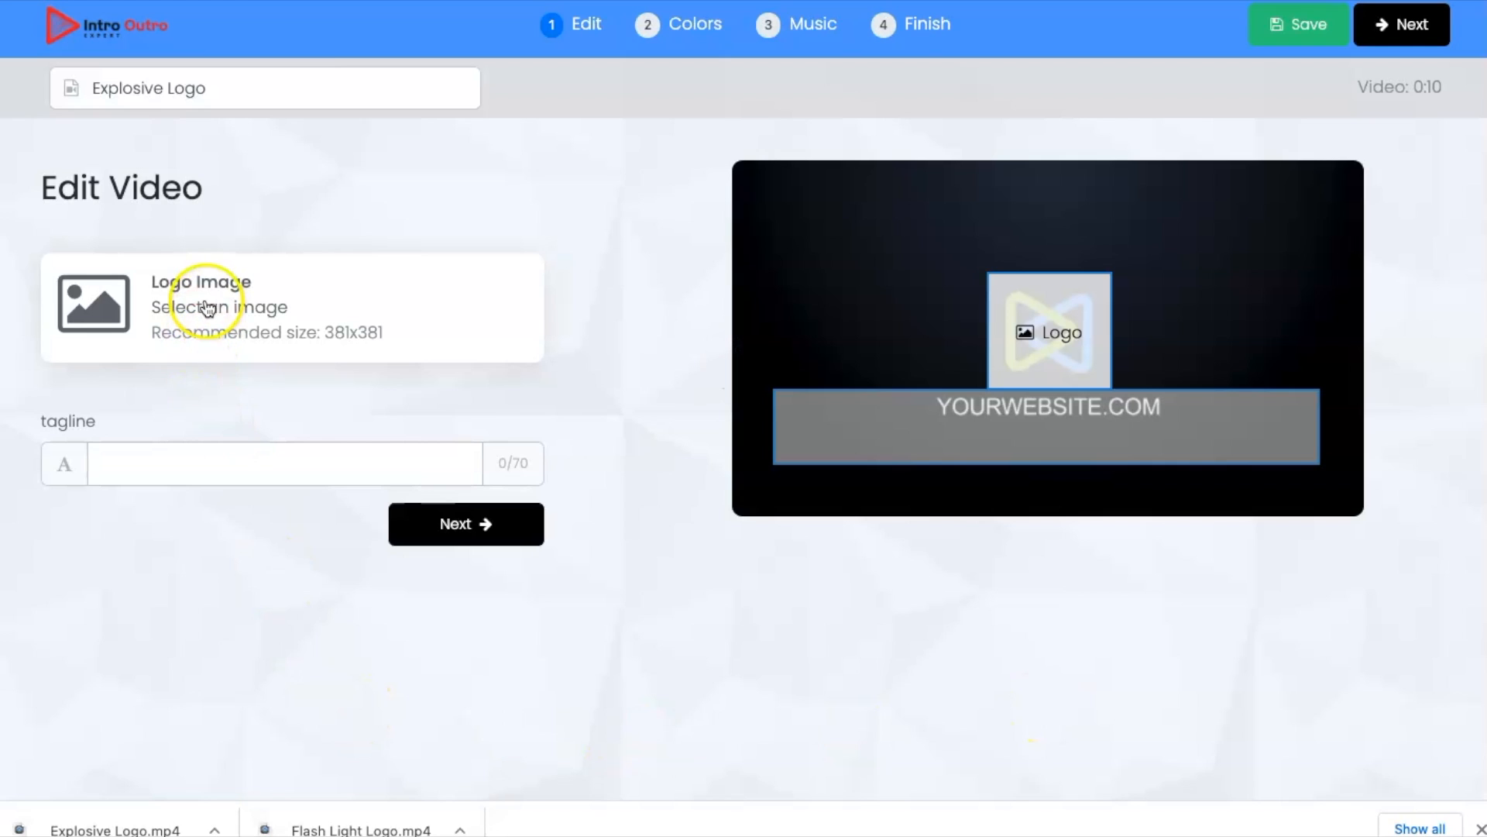
Step: Set the video's logo image to Spinning-Logo-05a.jpg from My Library
{"action": "left_click", "coordinate": [256, 294]}
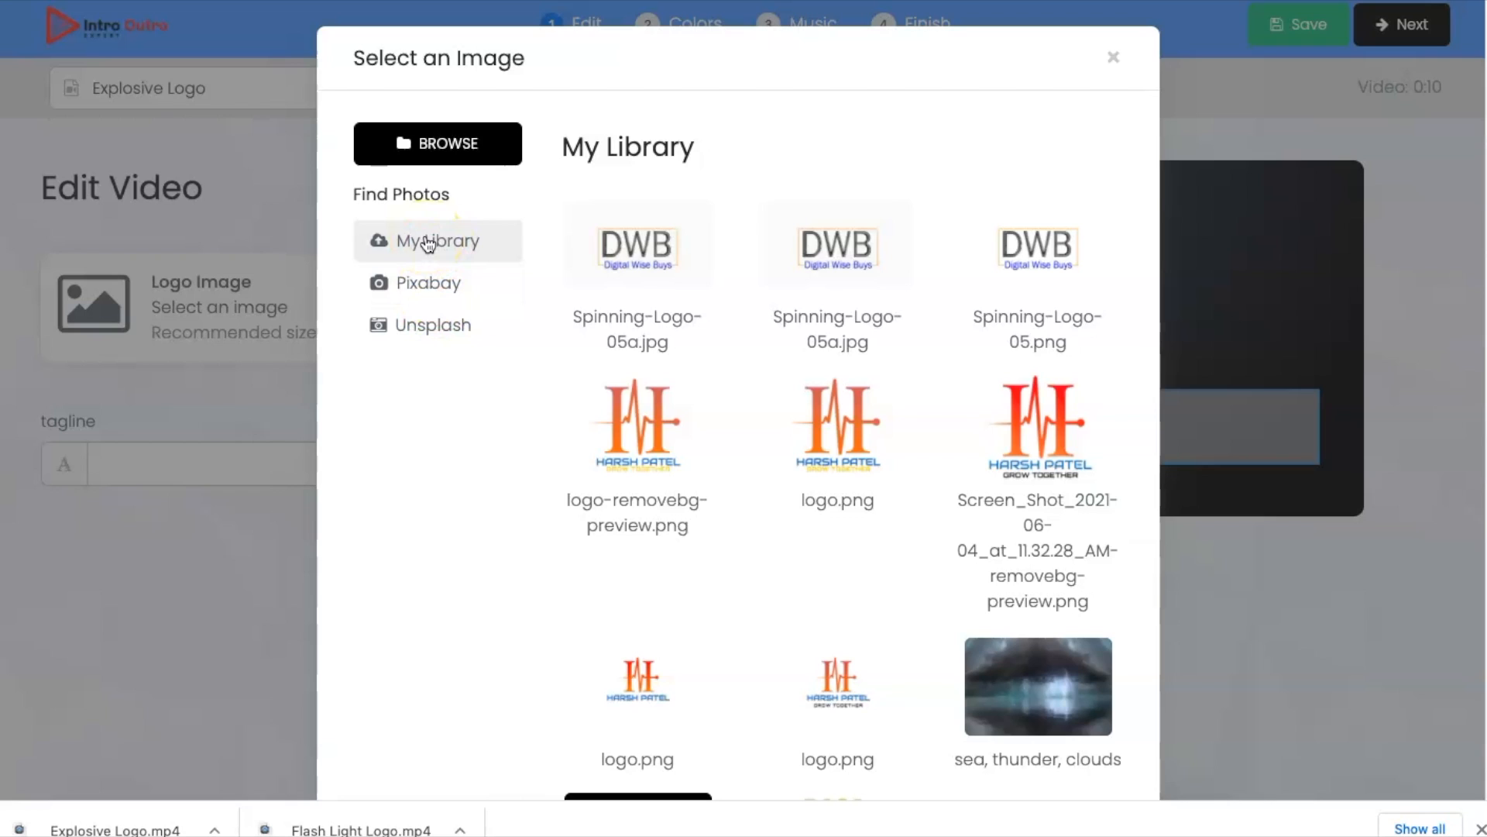
{"action": "left_click", "coordinate": [436, 145]}
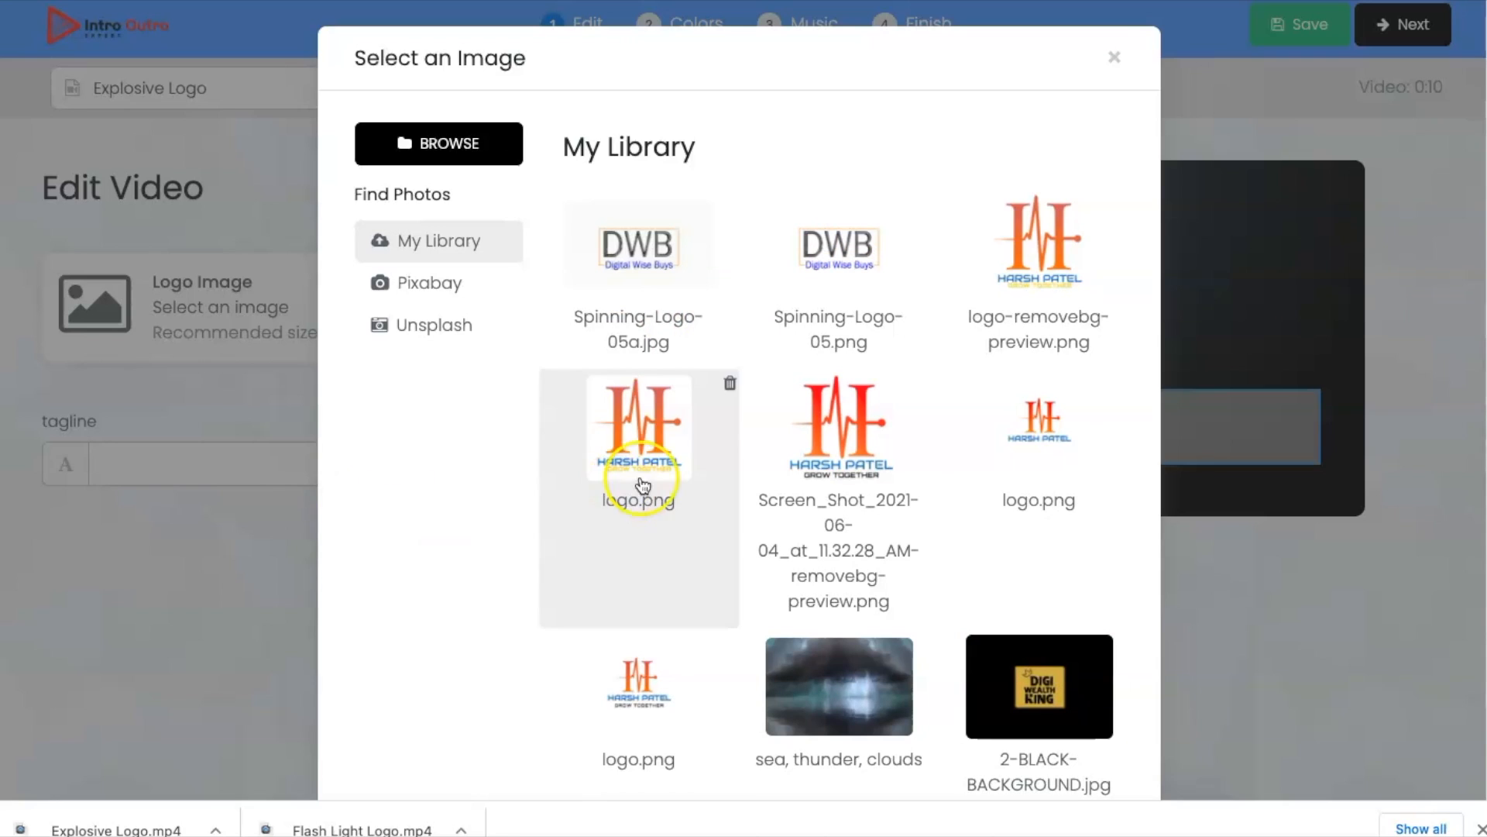
{"action": "left_click", "coordinate": [616, 240]}
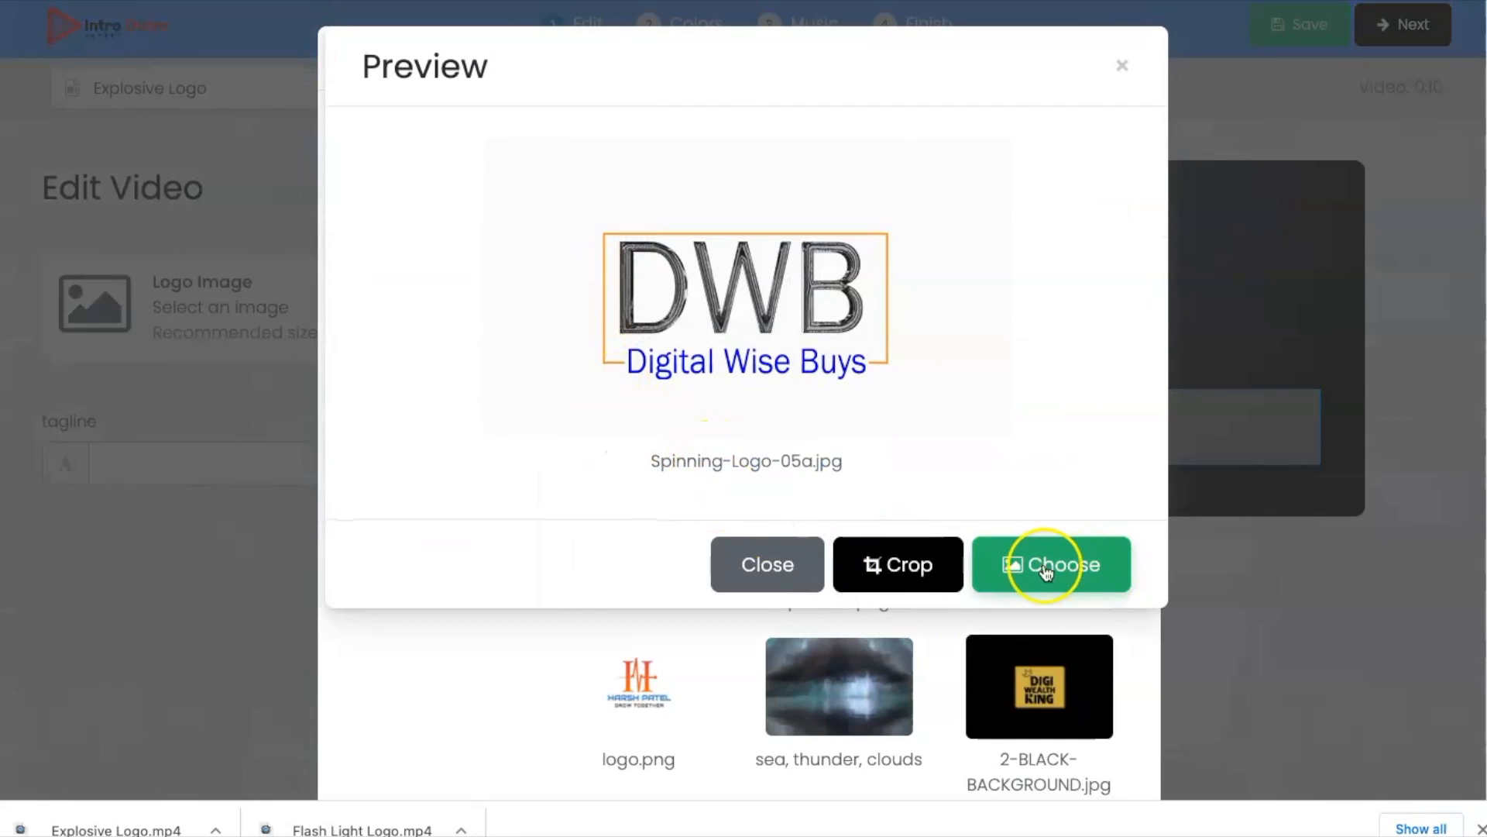
{"action": "left_click", "coordinate": [1051, 564]}
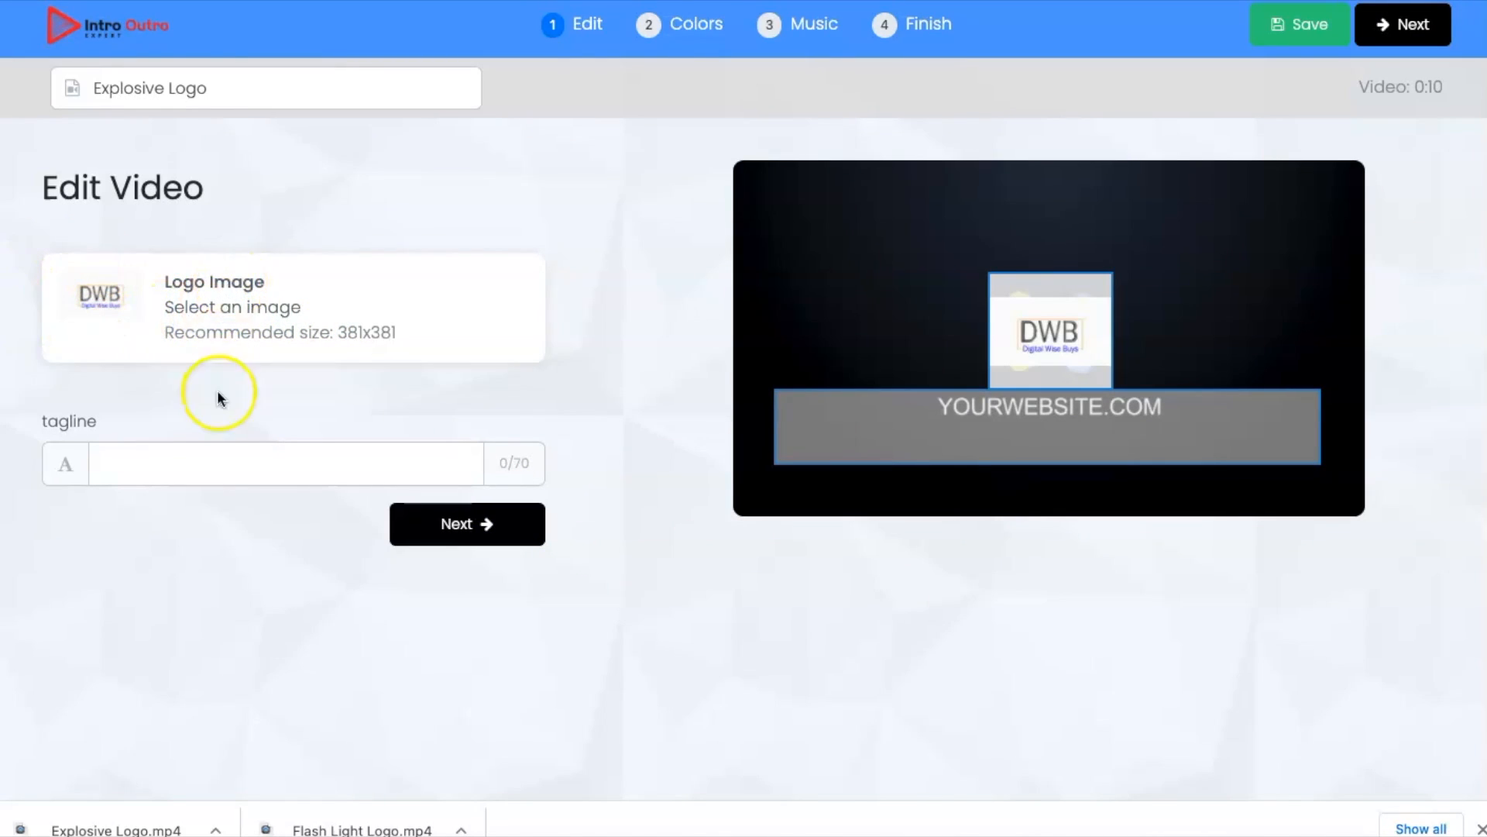
Step: Enter "Digital Wise Buys" as the video's tagline
{"action": "left_click", "coordinate": [178, 462]}
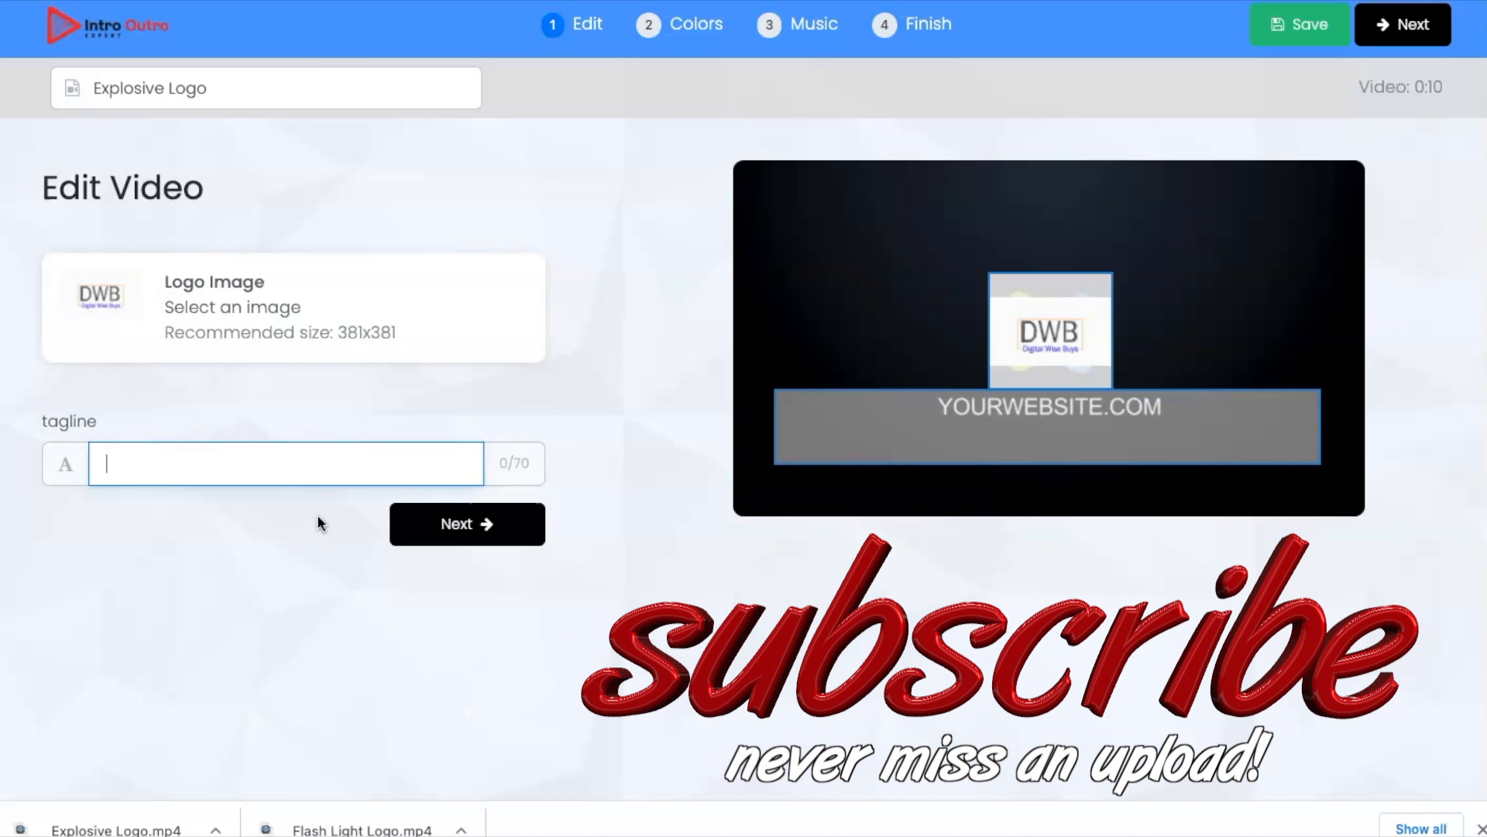
{"action": "type", "text": "DWB"}
{"action": "key", "text": "Down"}
{"action": "key", "text": "Return"}
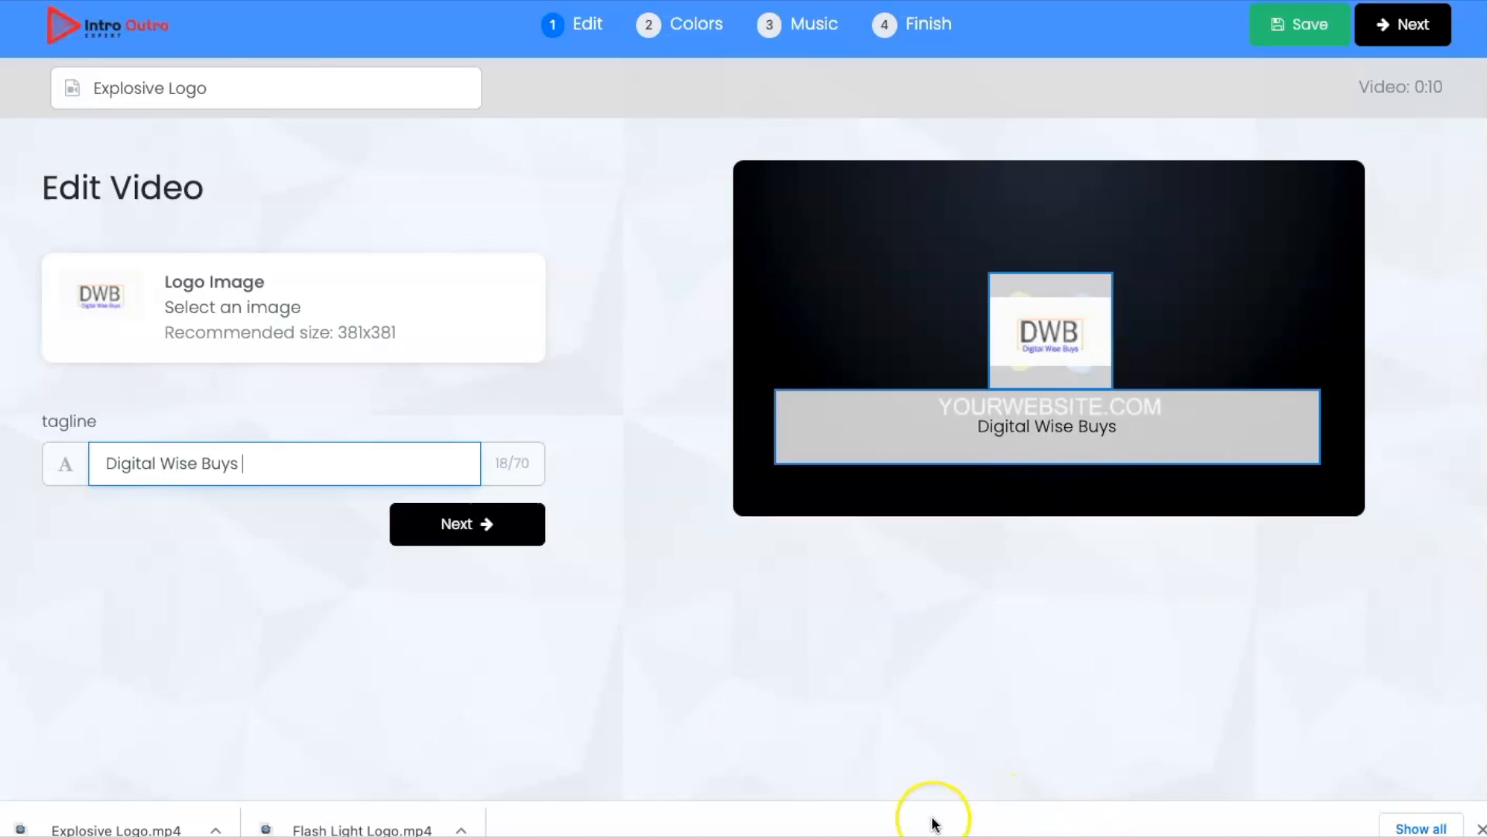
Step: Proceed to the Colors stage, try green for the primary text, and set it to white from the colour palette
{"action": "left_click", "coordinate": [468, 523]}
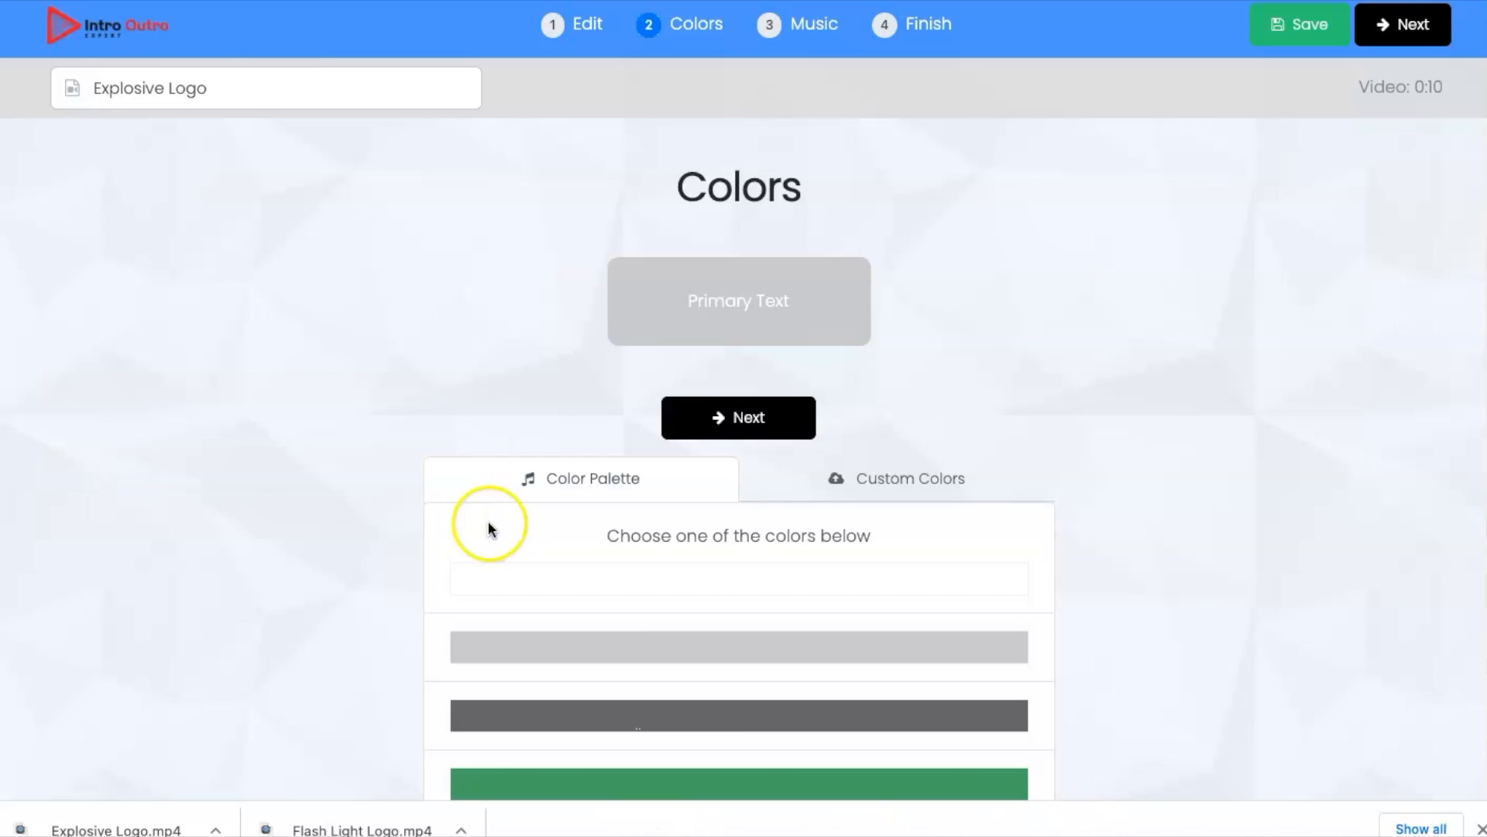
{"action": "scroll", "coordinate": [996, 581], "scroll_direction": "down", "scroll_amount": 2}
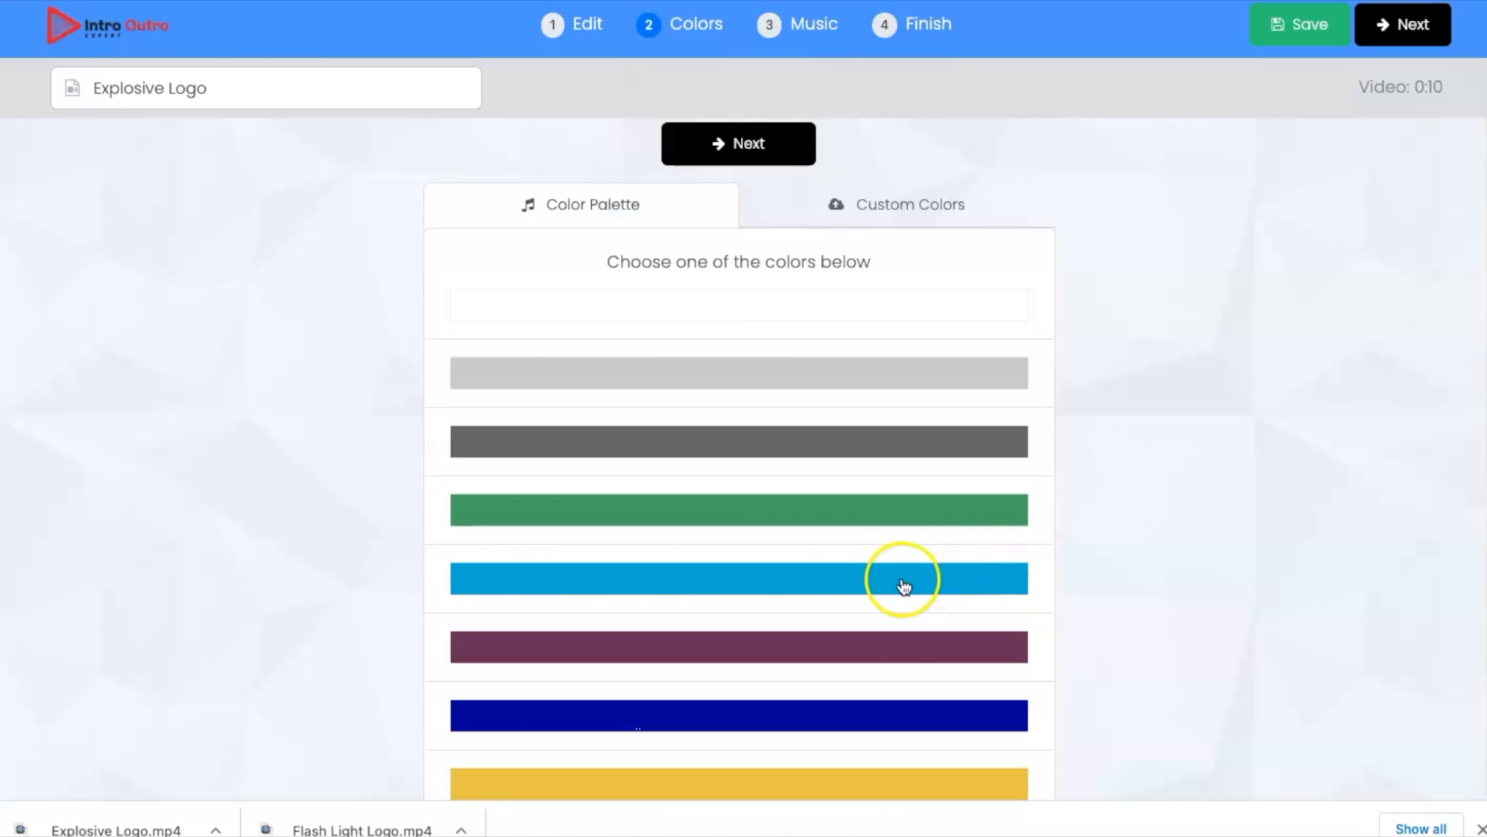
{"action": "scroll", "coordinate": [873, 584], "scroll_direction": "down", "scroll_amount": 2}
{"action": "scroll", "coordinate": [860, 585], "scroll_direction": "up", "scroll_amount": 5}
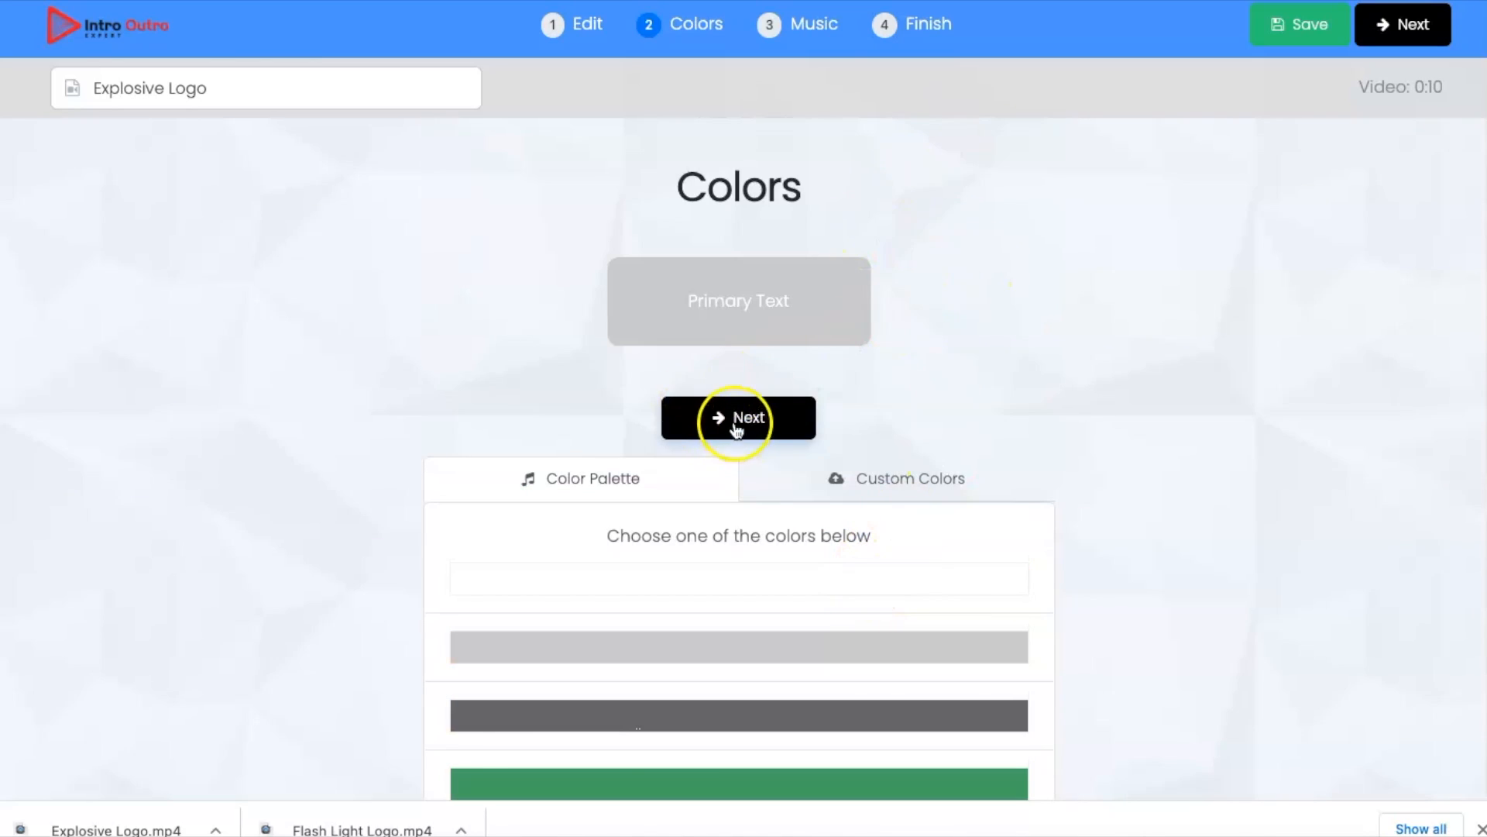
{"action": "left_click", "coordinate": [703, 786]}
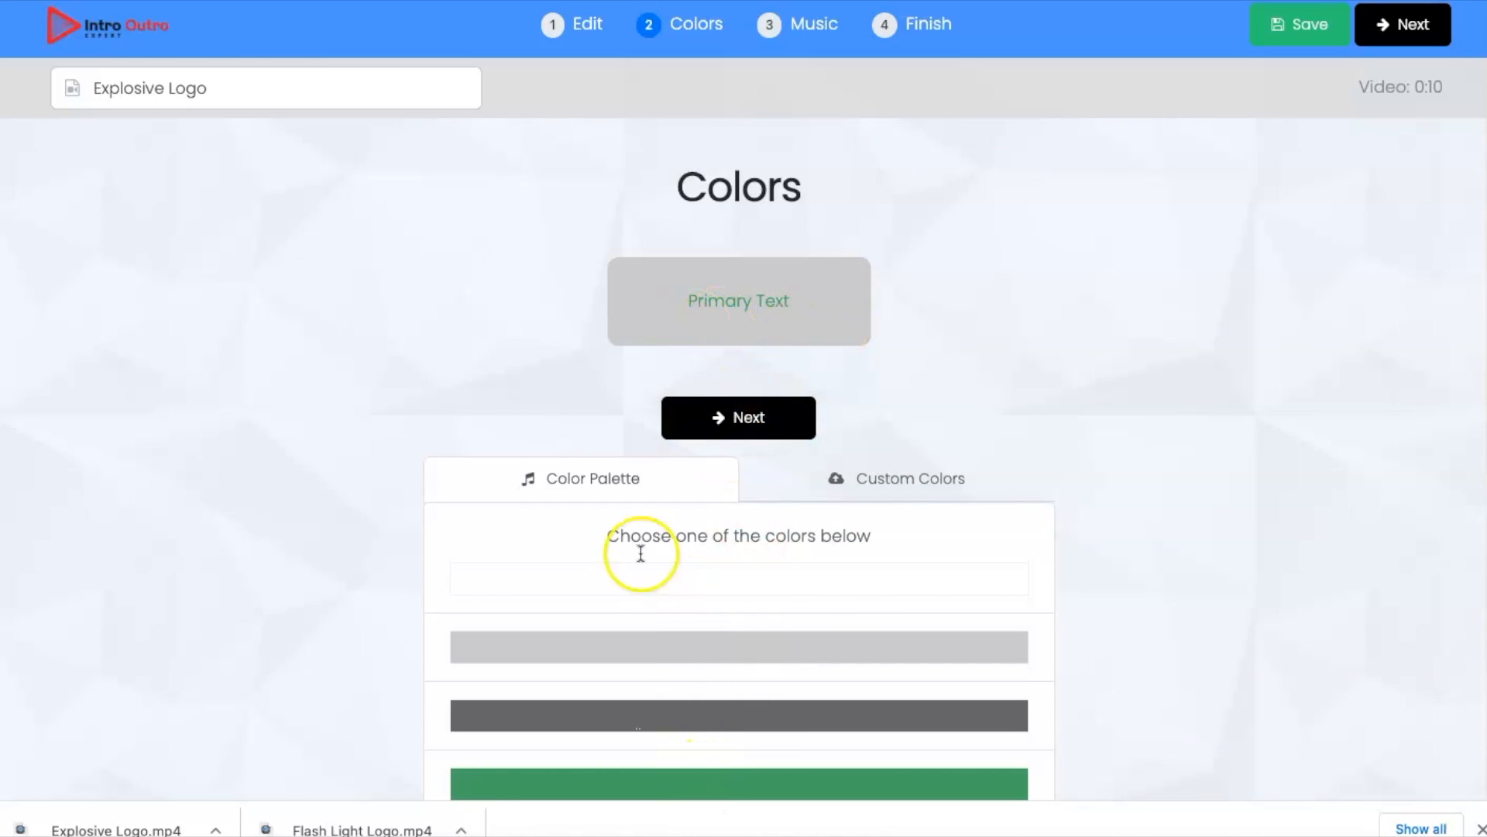
{"action": "left_click", "coordinate": [641, 579]}
Step: Preview the Dub_Sound track without adding it, and start rendering the Explosive Logo video
{"action": "left_click", "coordinate": [749, 421]}
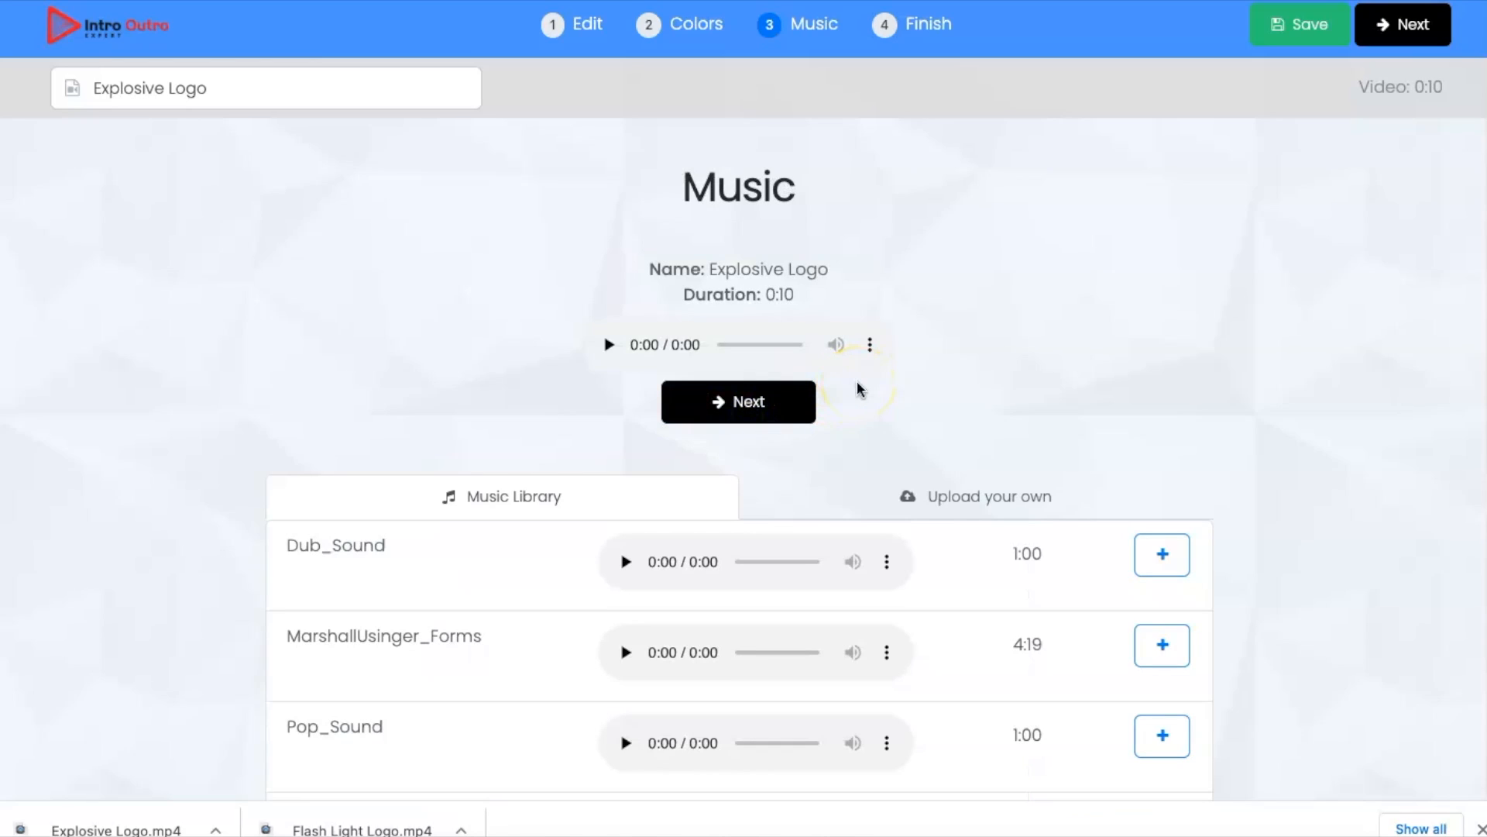
{"action": "left_click", "coordinate": [625, 562]}
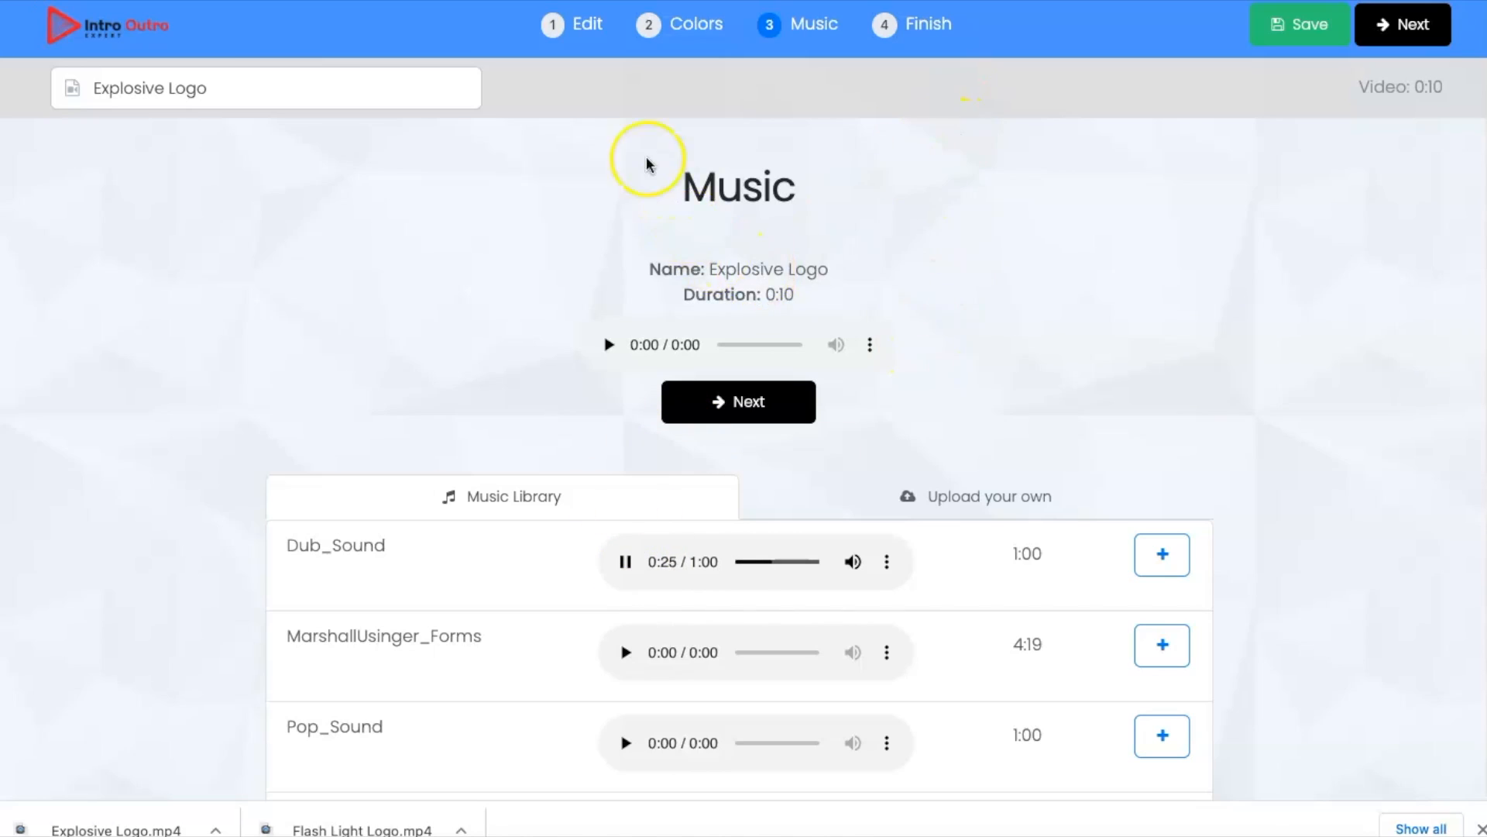
{"action": "left_click", "coordinate": [767, 401]}
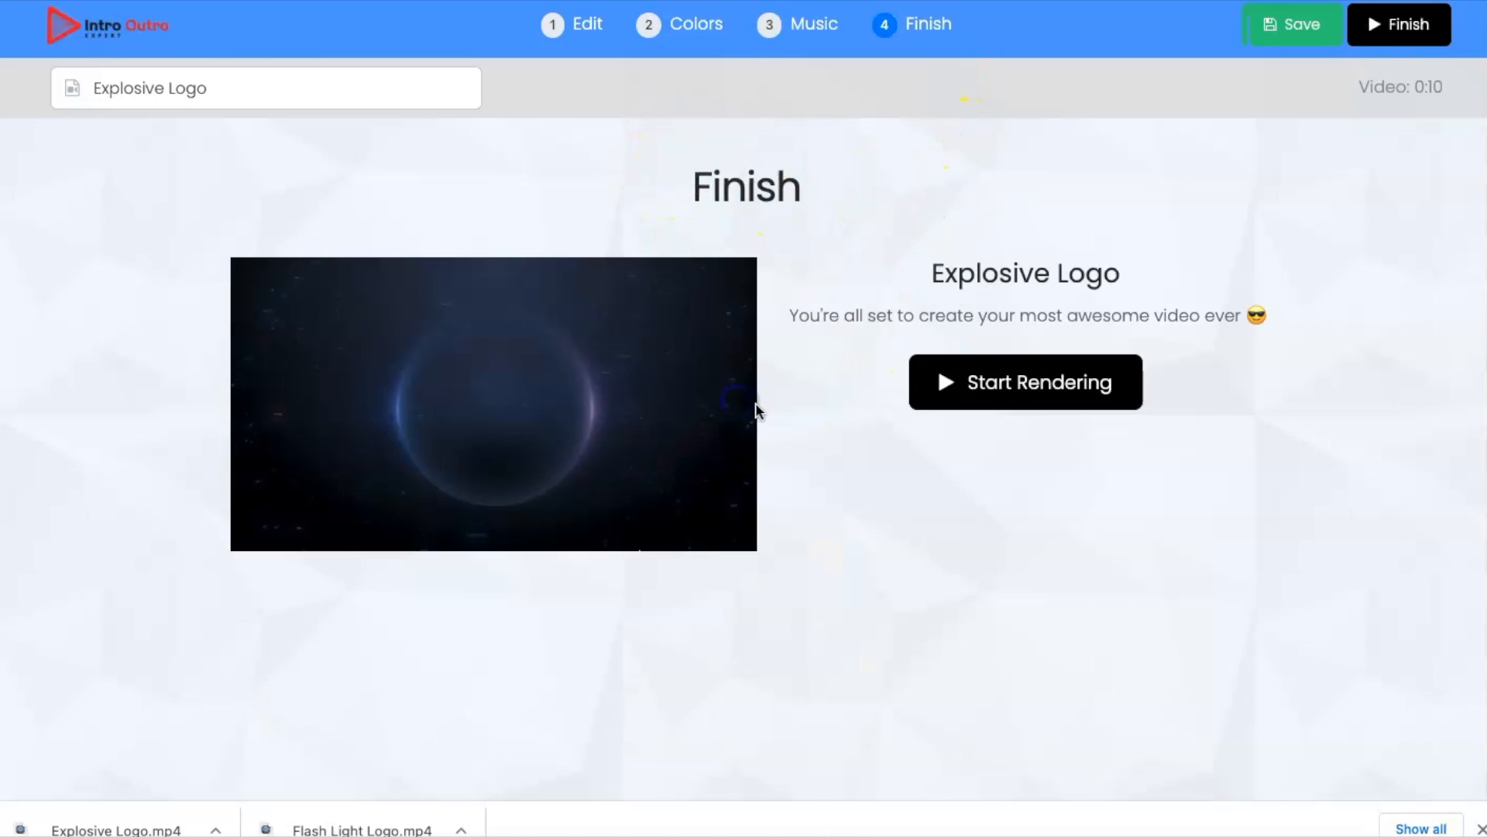
{"action": "left_click", "coordinate": [1036, 388]}
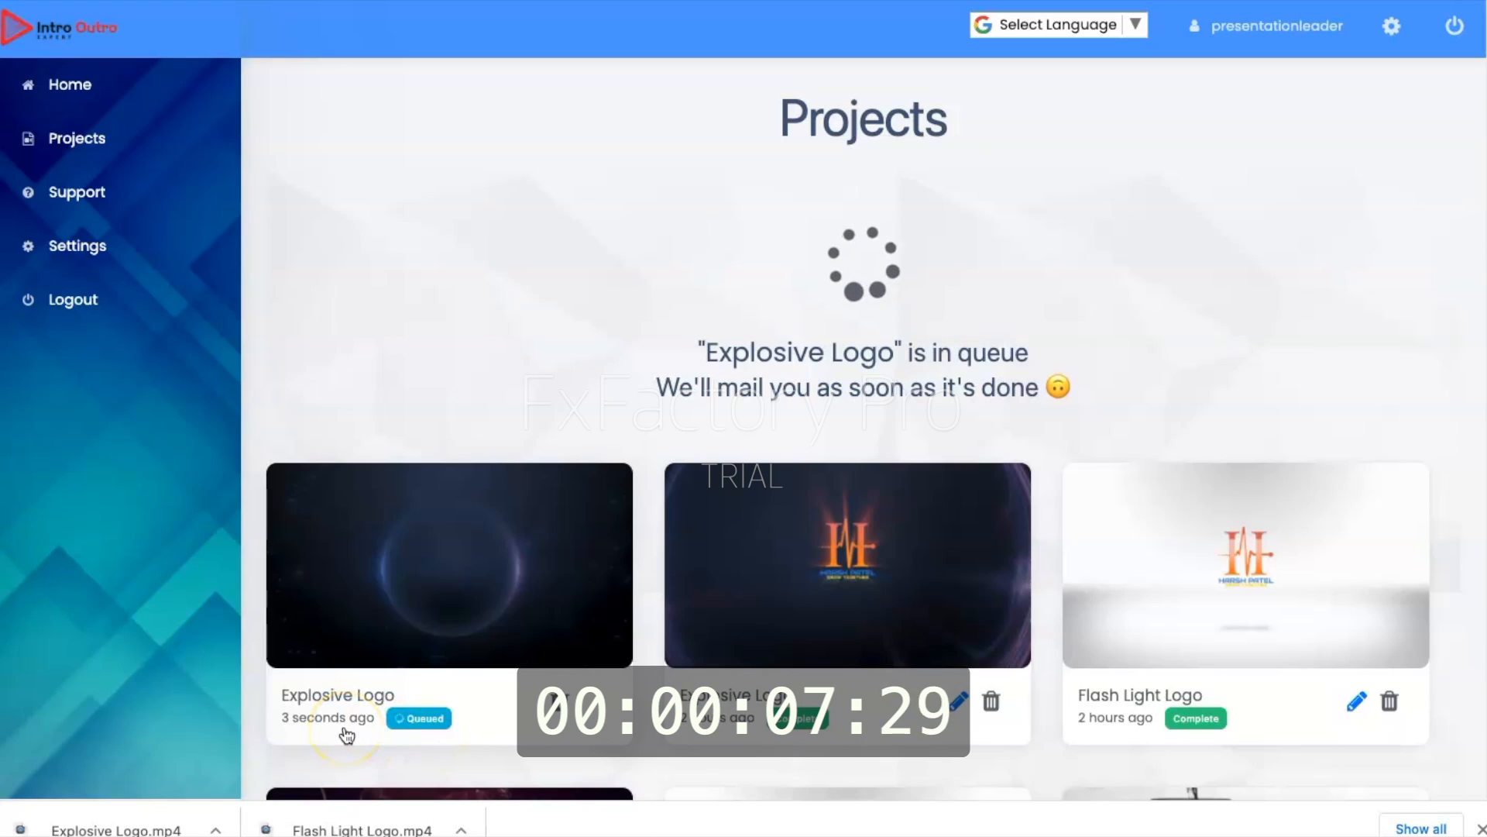
Step: Return to the template gallery and create a new video from the Flash Light Logo template
{"action": "left_click", "coordinate": [75, 141]}
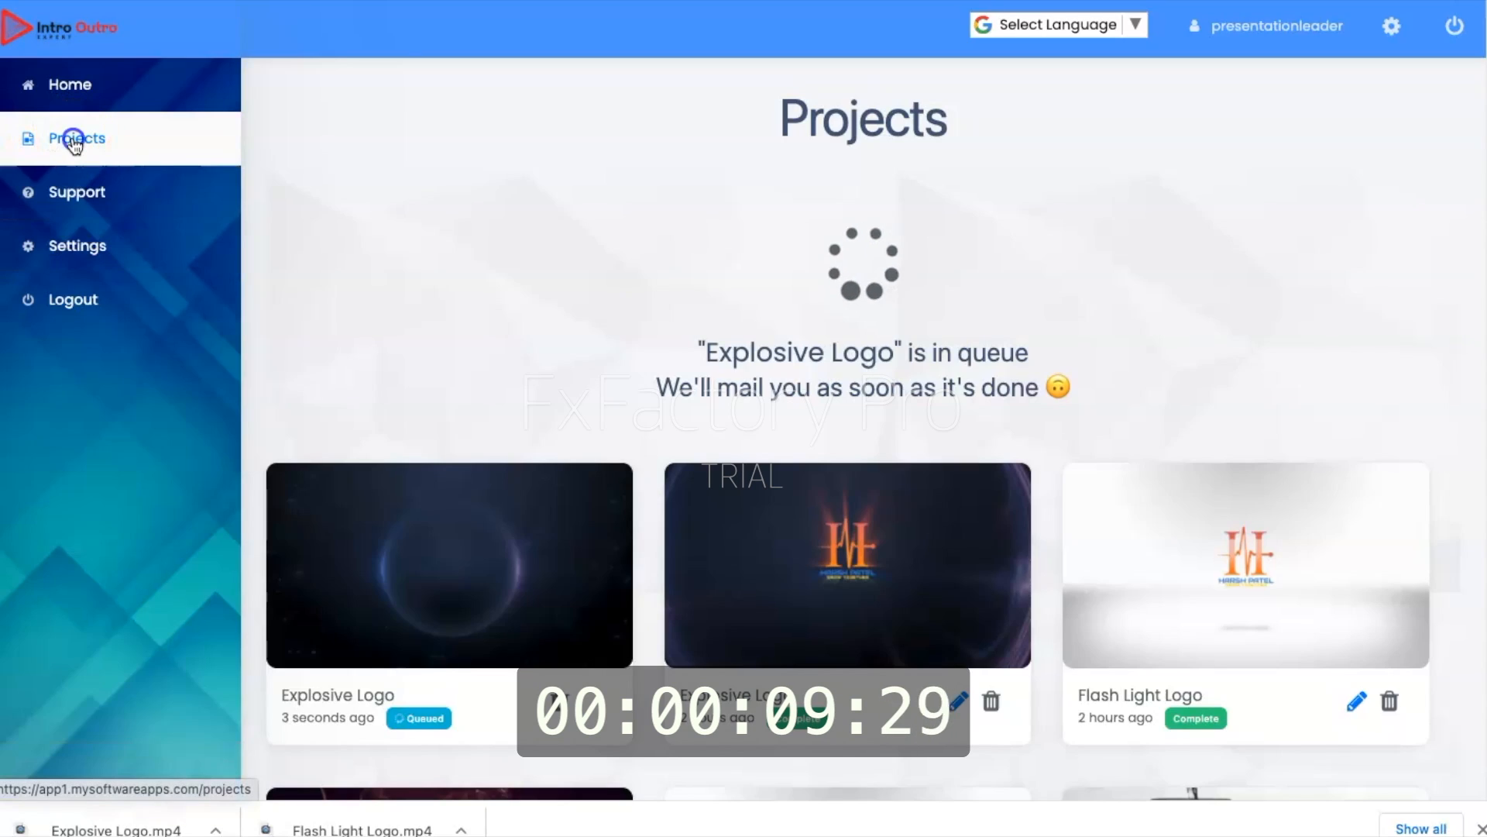
{"action": "left_click", "coordinate": [85, 89]}
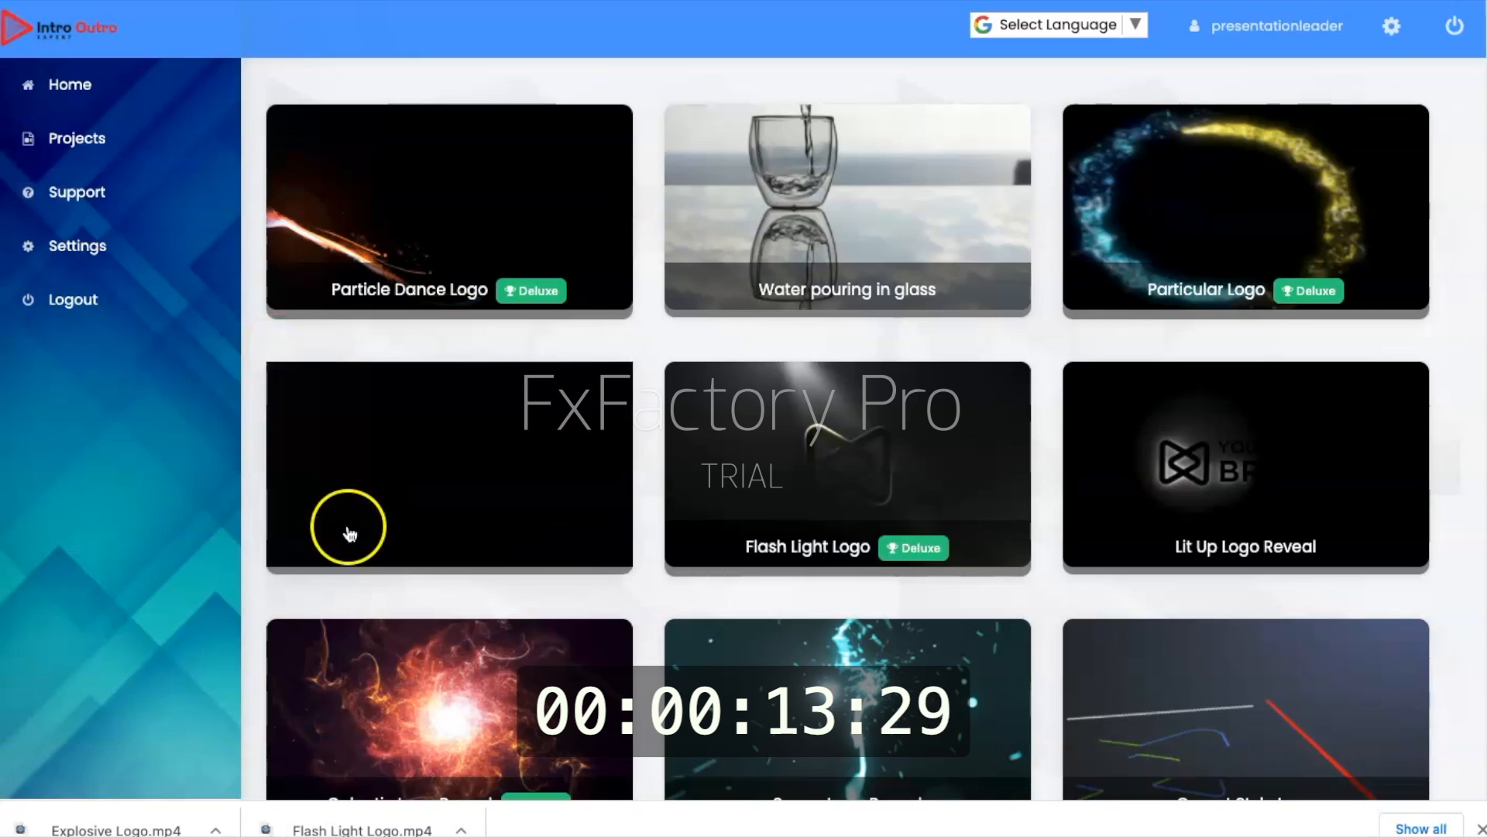
{"action": "left_click", "coordinate": [830, 461]}
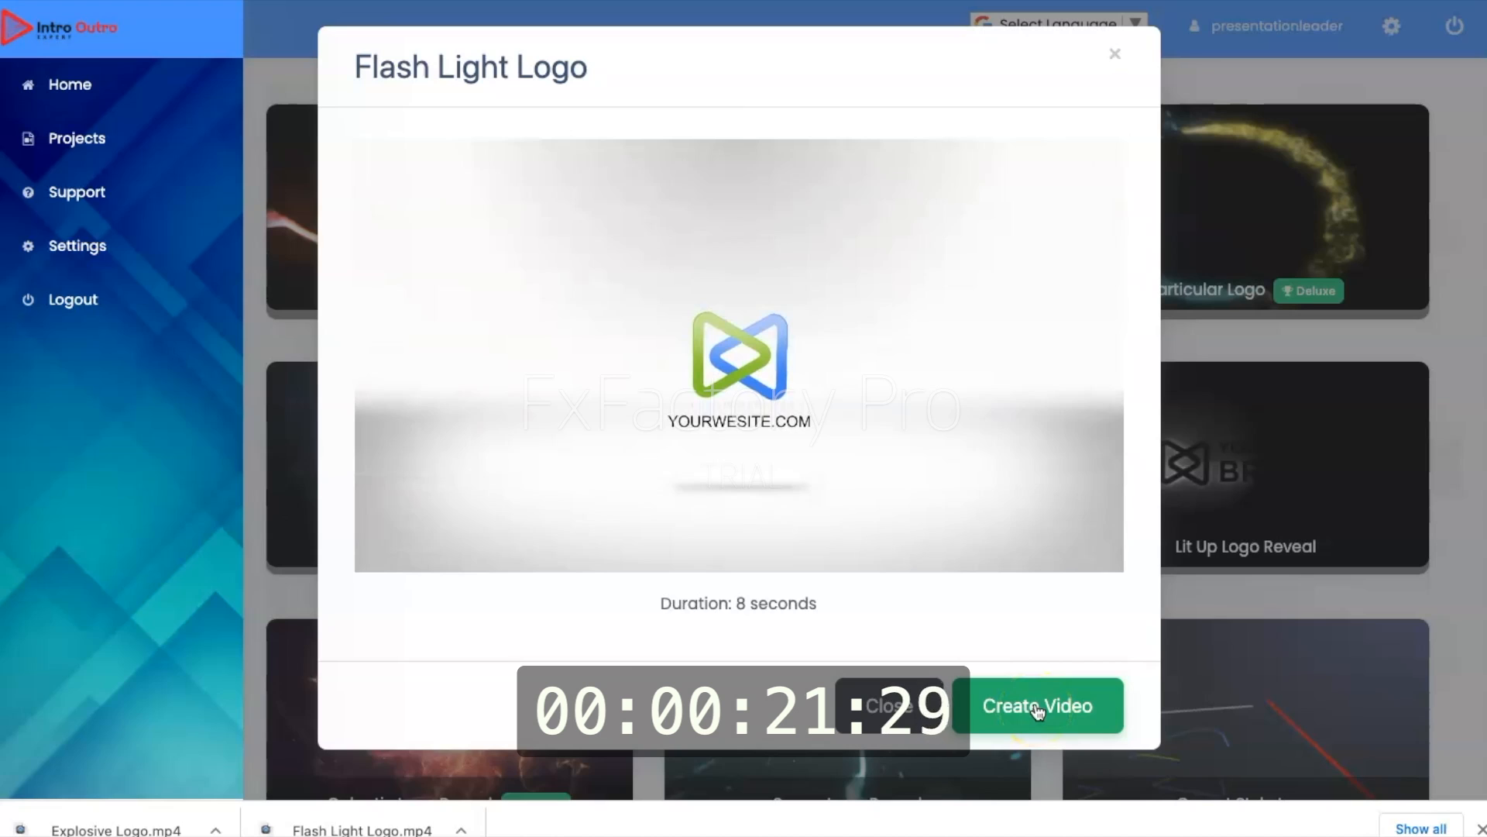
{"action": "left_click", "coordinate": [1038, 709]}
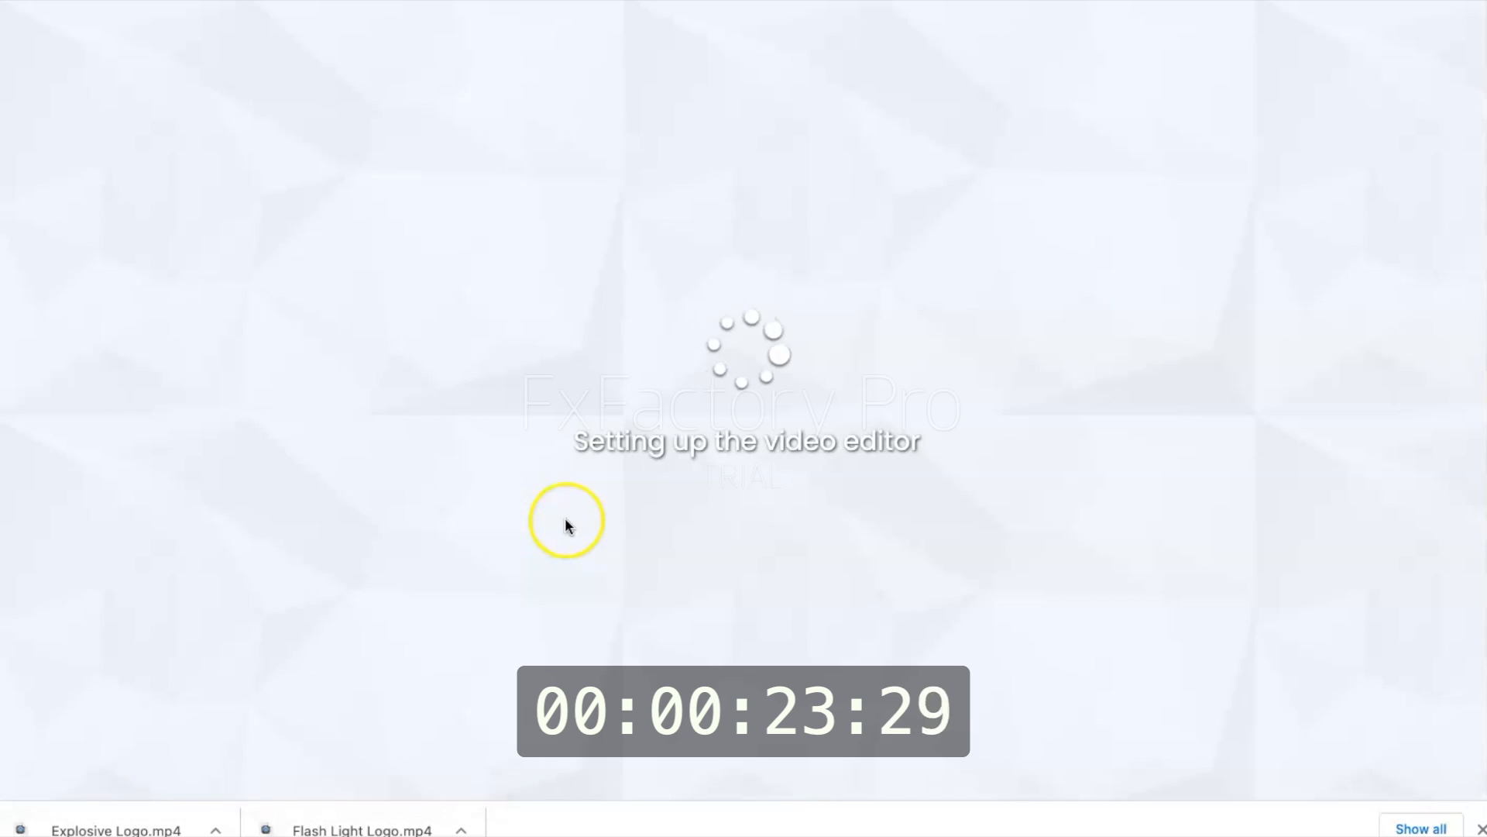
Step: Set the Flash Light Logo video's logo image to Spinning-Logo-05.png from My Library
{"action": "left_click", "coordinate": [238, 295]}
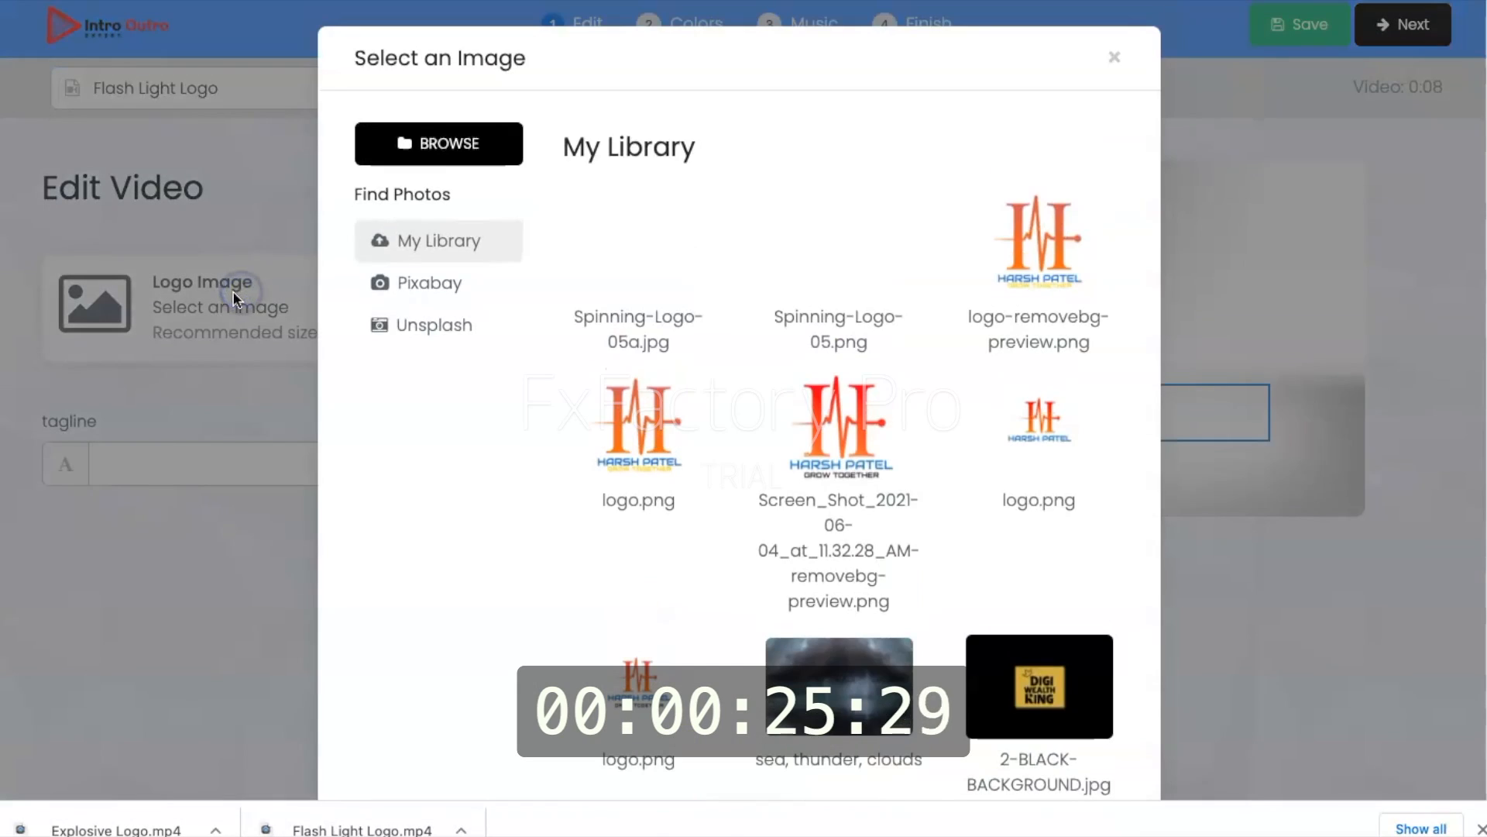
{"action": "left_click", "coordinate": [446, 139]}
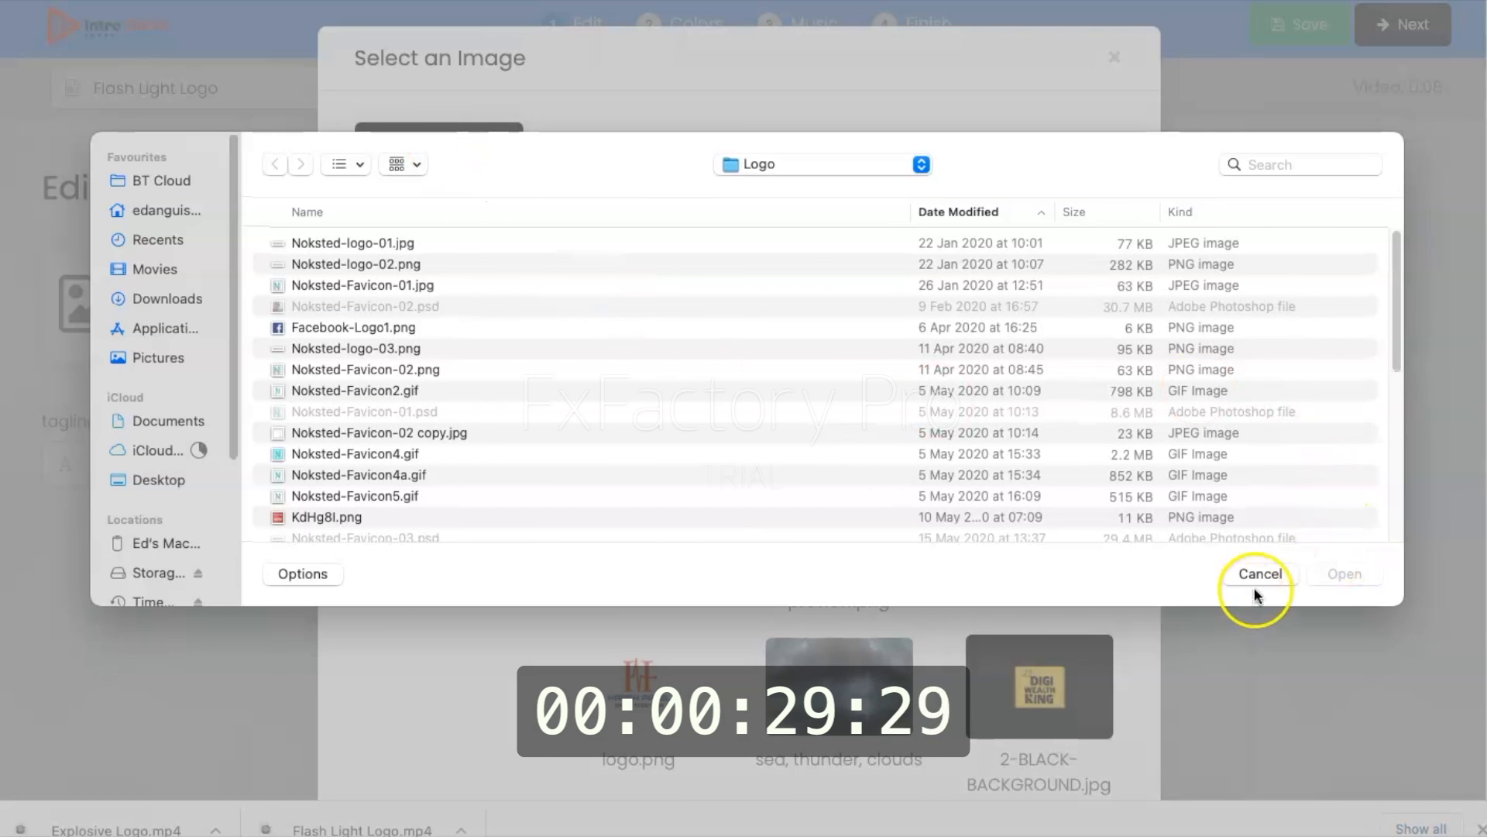
{"action": "left_click", "coordinate": [1260, 574]}
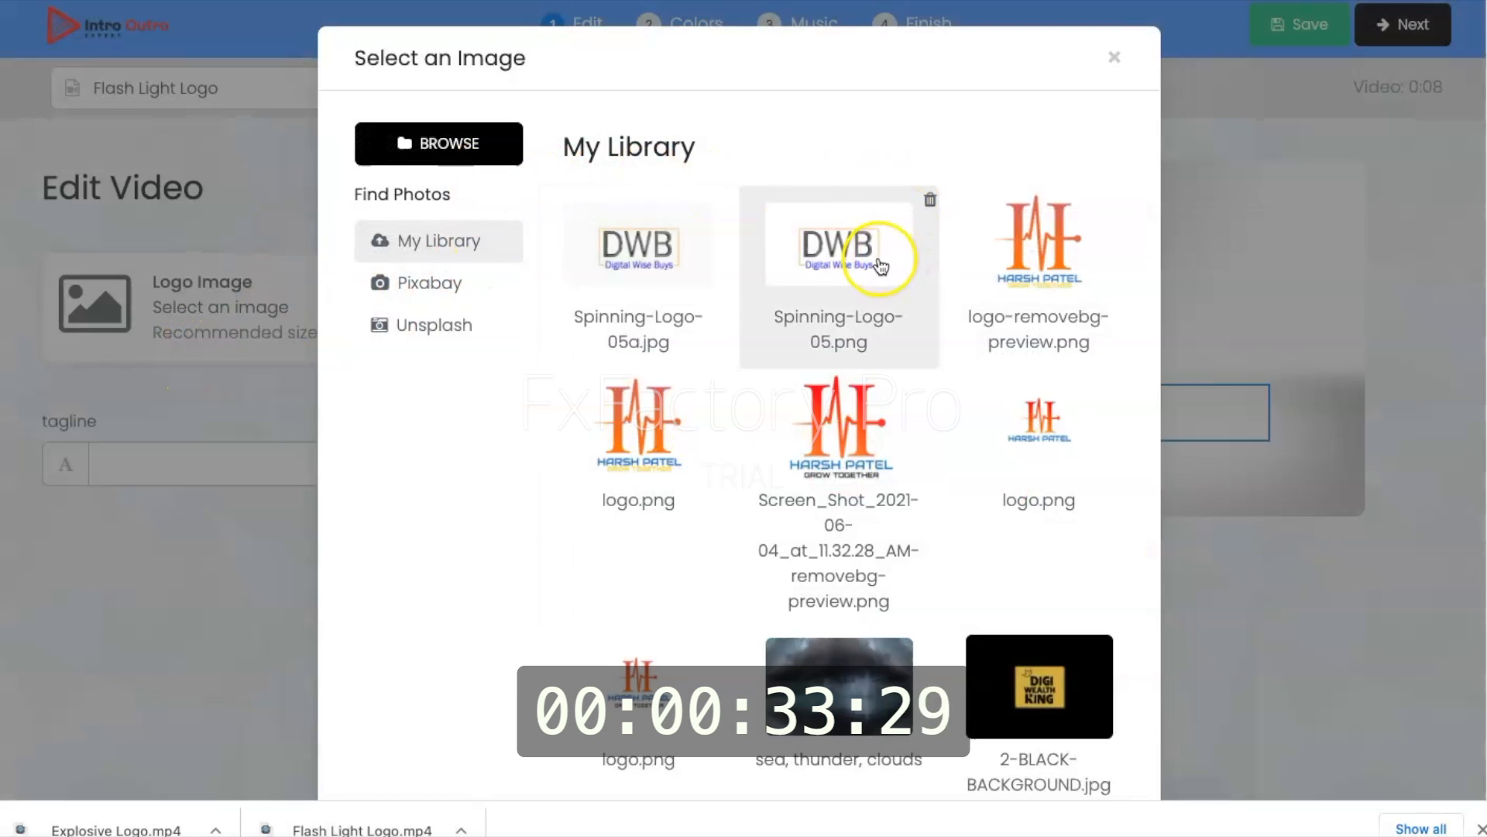
{"action": "left_click", "coordinate": [839, 284]}
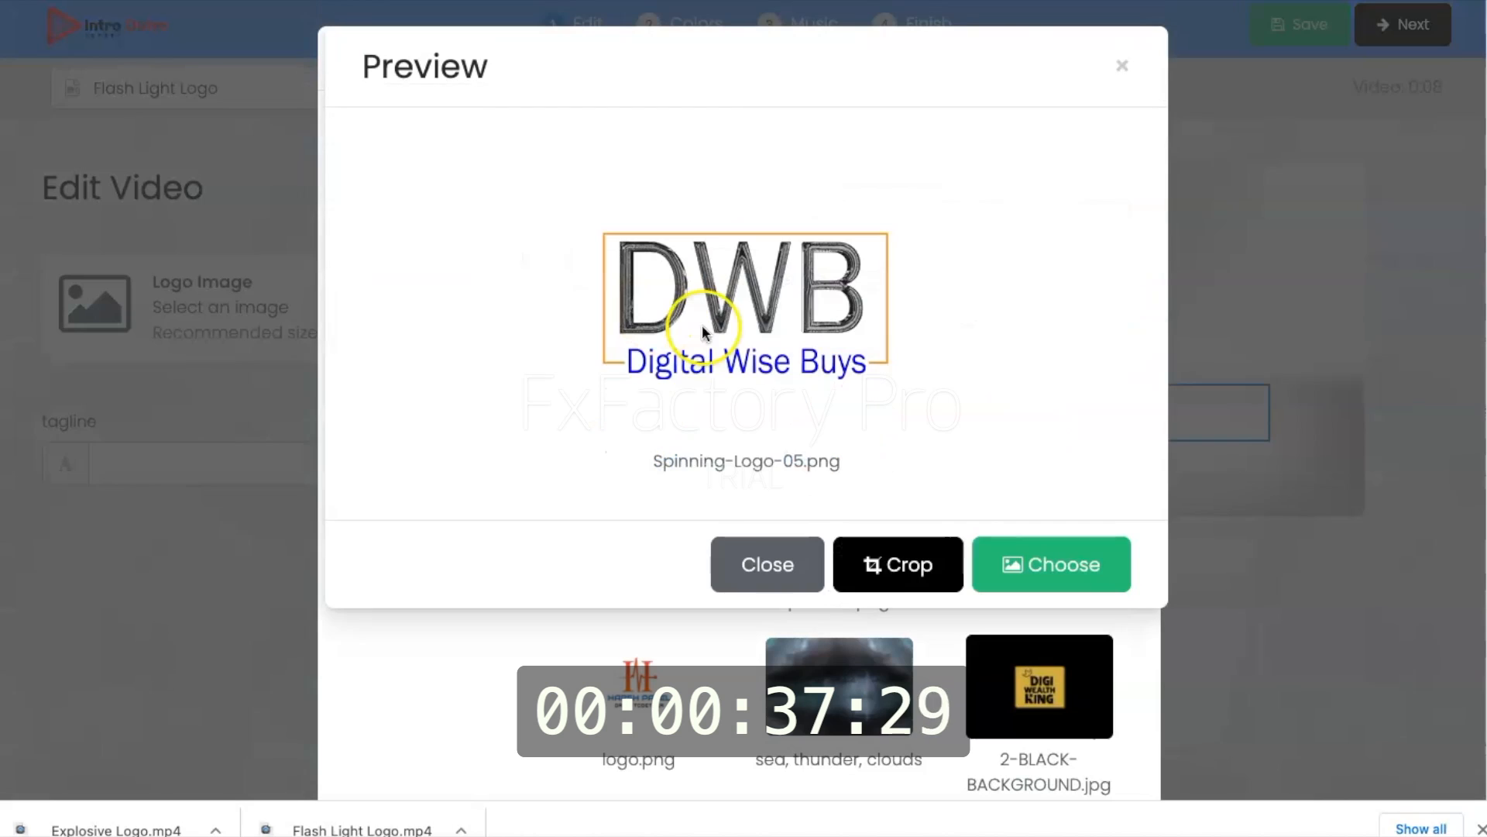
{"action": "left_click", "coordinate": [1063, 559]}
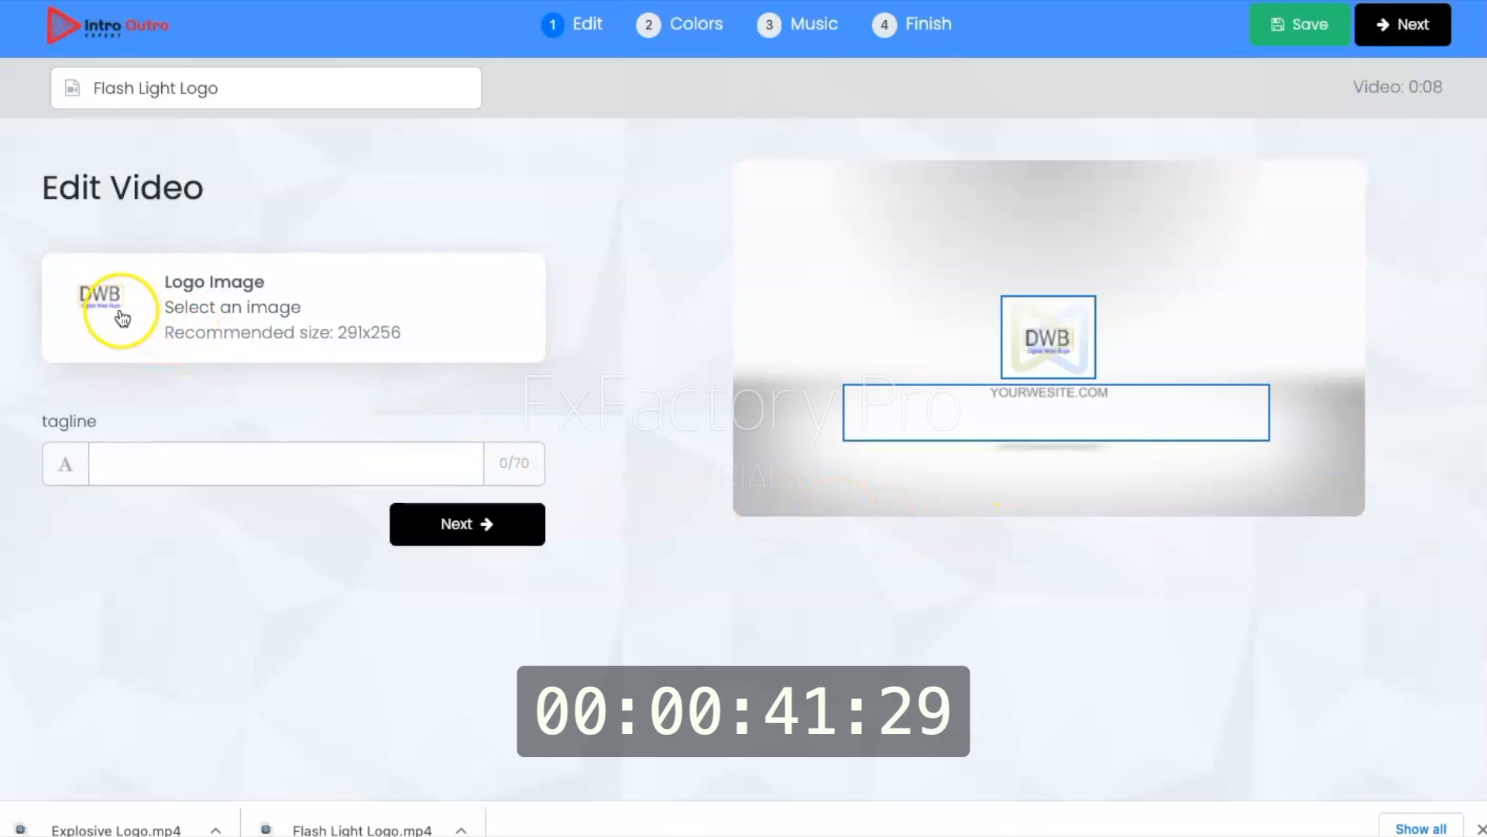
{"action": "left_click", "coordinate": [143, 462]}
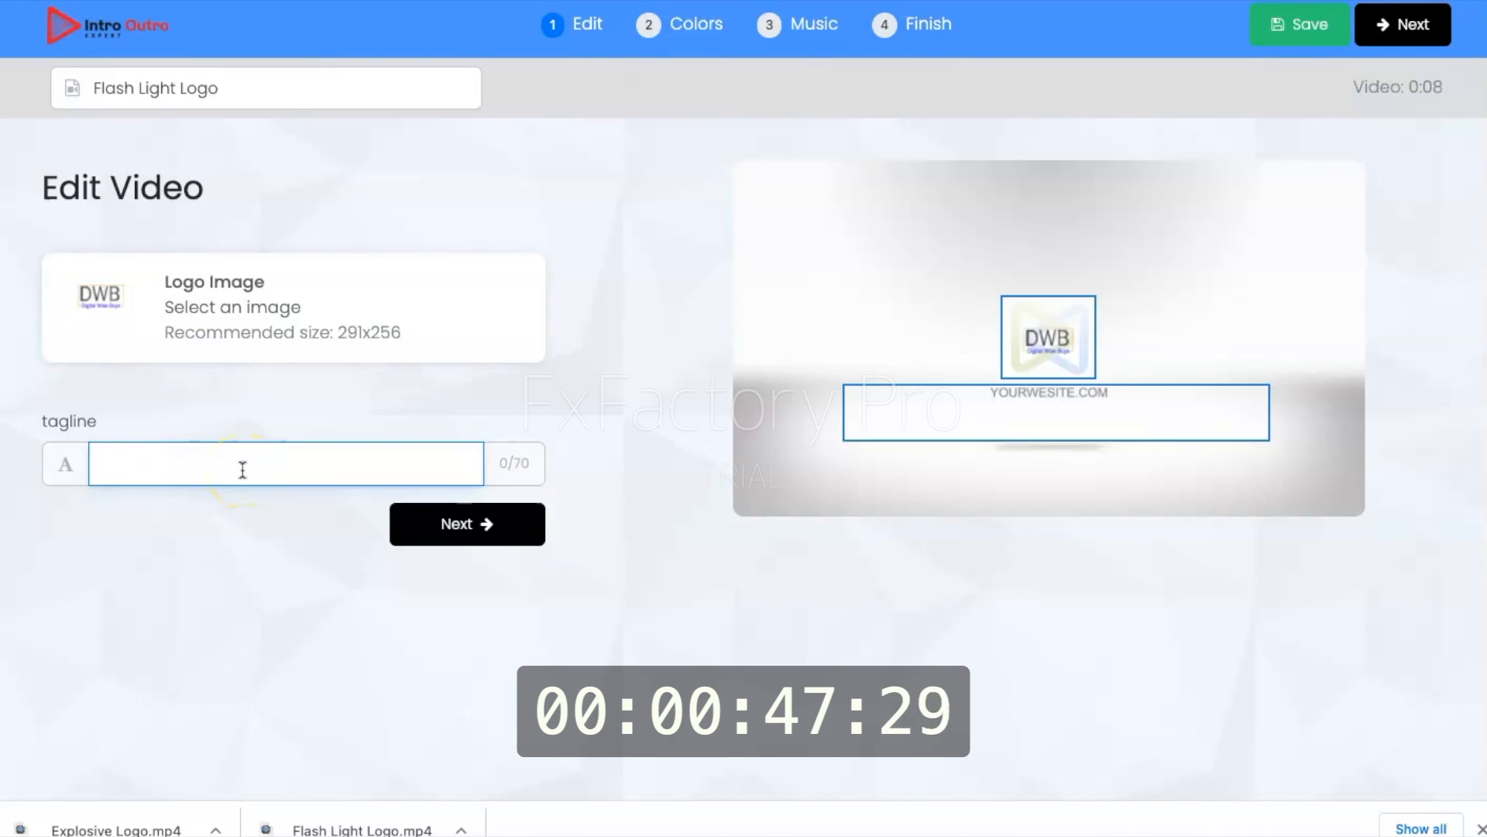
{"action": "type", "text": "dwb"}
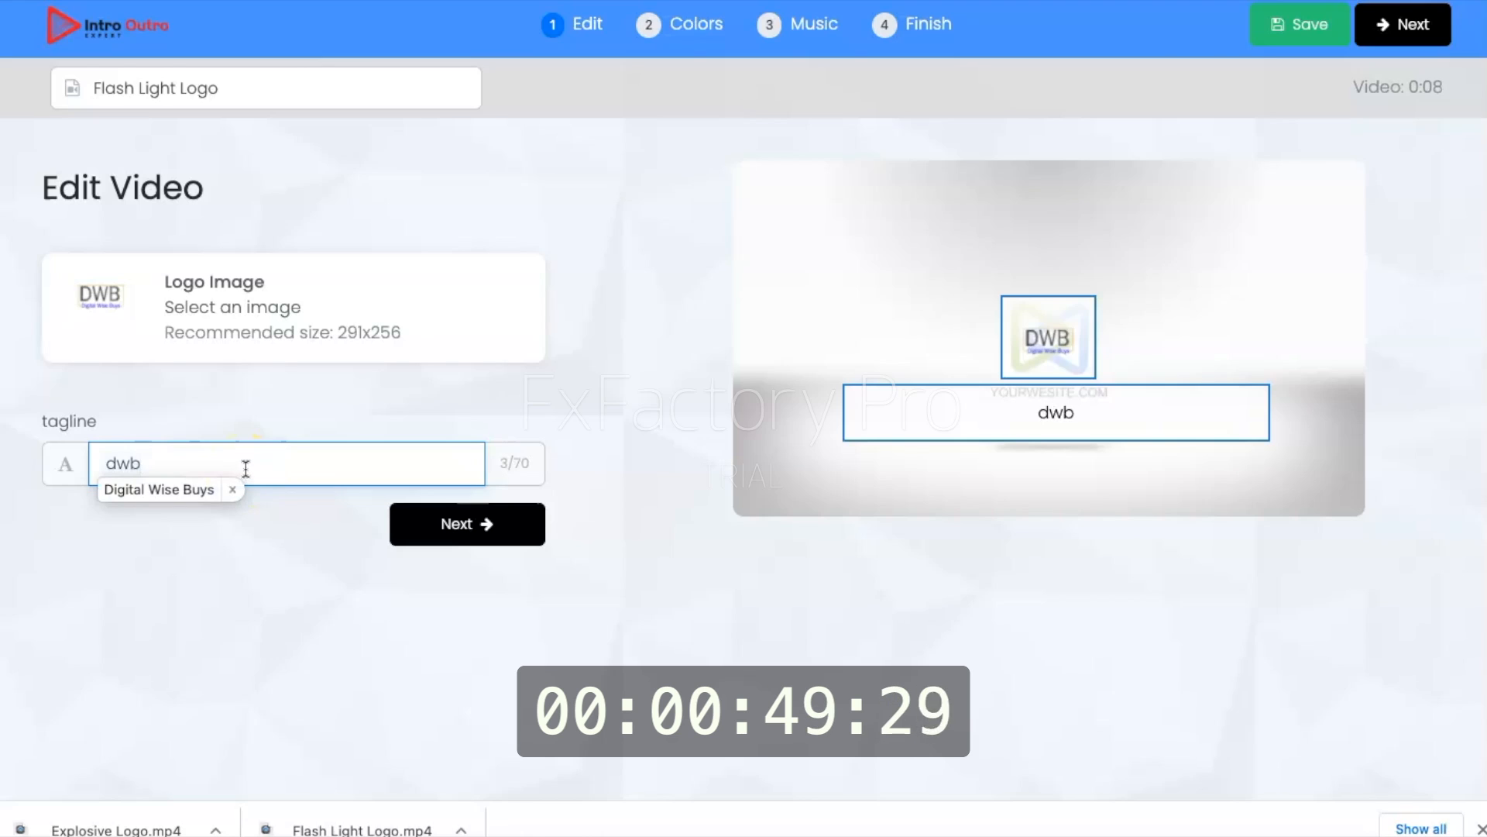
{"action": "left_click", "coordinate": [232, 488]}
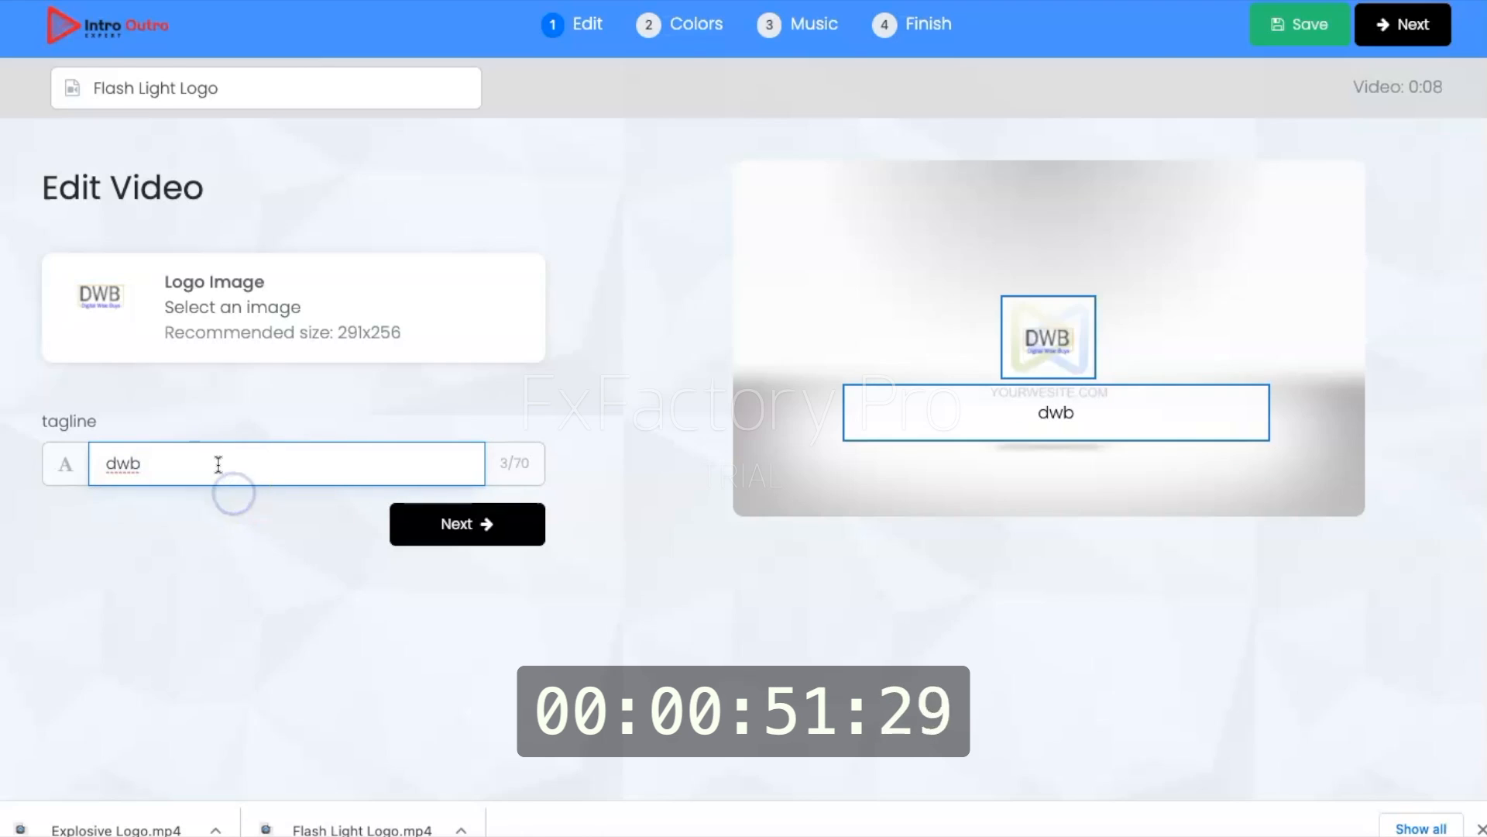
{"action": "key", "text": "BackSpace"}
{"action": "key", "text": "BackSpace"}
{"action": "key", "text": "BackSpace"}
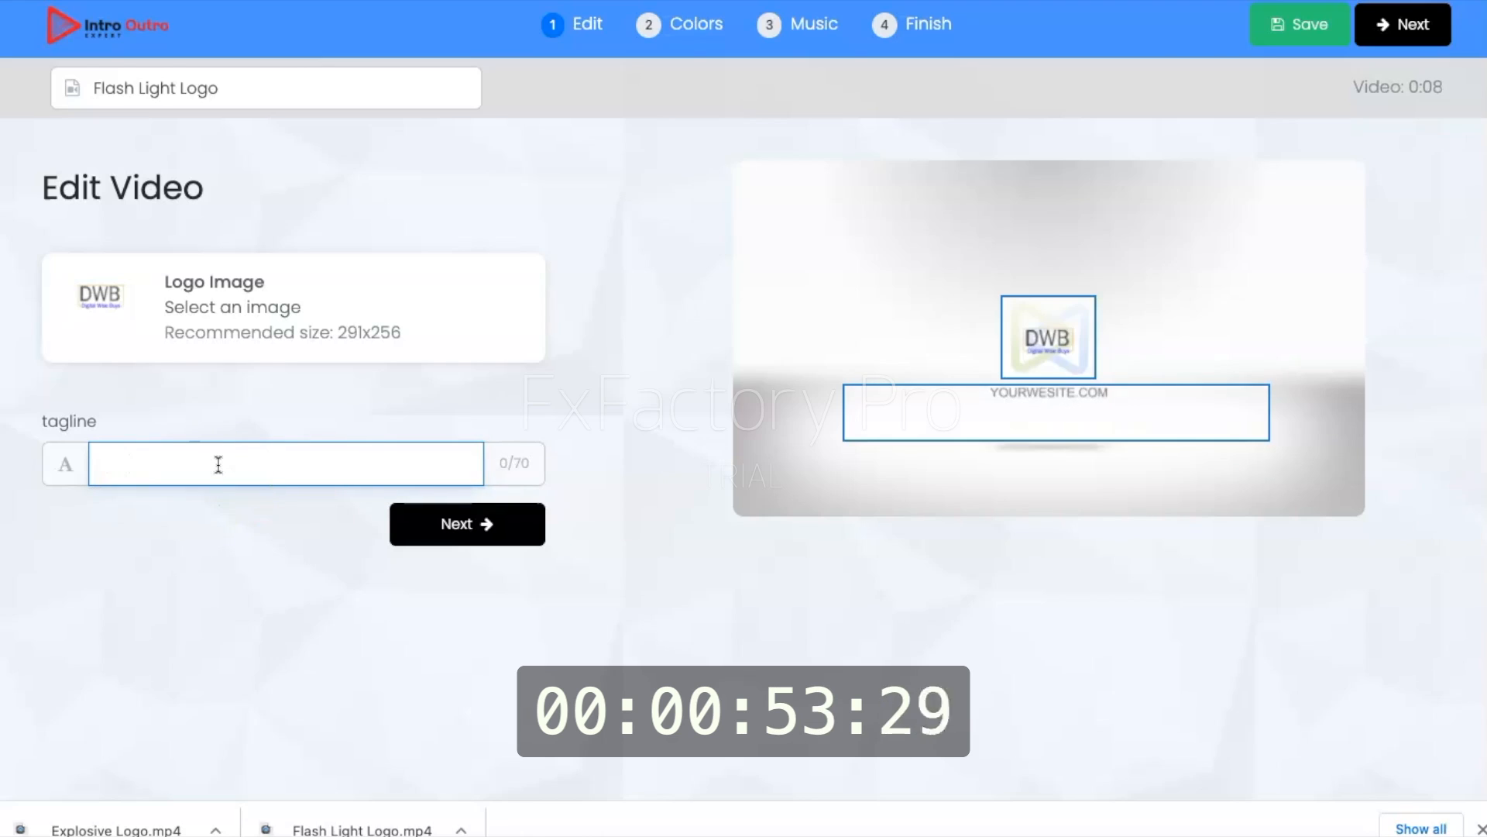
Step: Enter "DWB - For New Entrepreneurs" as the Flash Light Logo video's tagline
{"action": "type", "text": "DWB"}
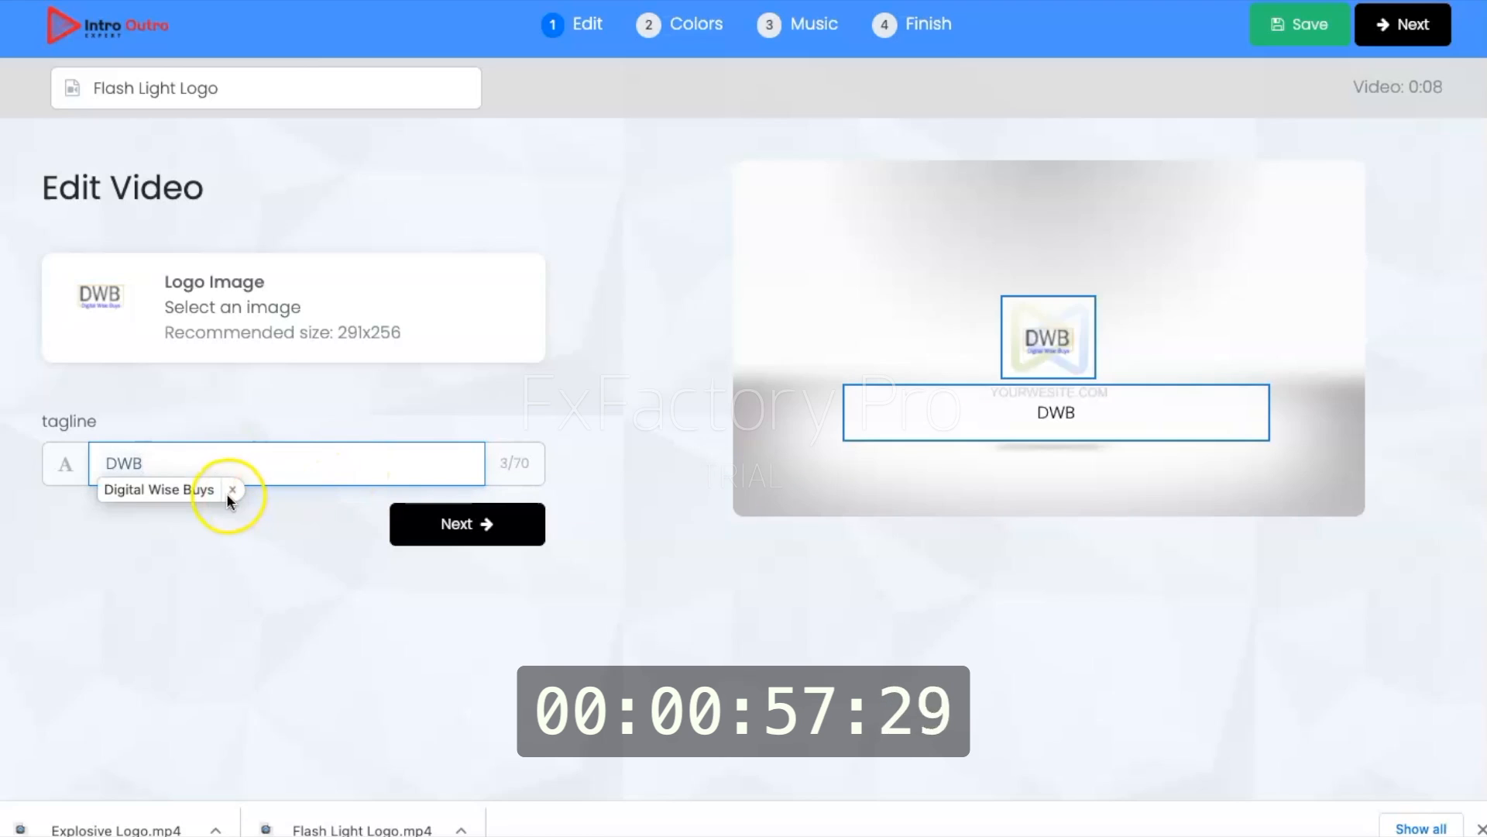
{"action": "left_click", "coordinate": [232, 490]}
{"action": "type", "text": "- "}
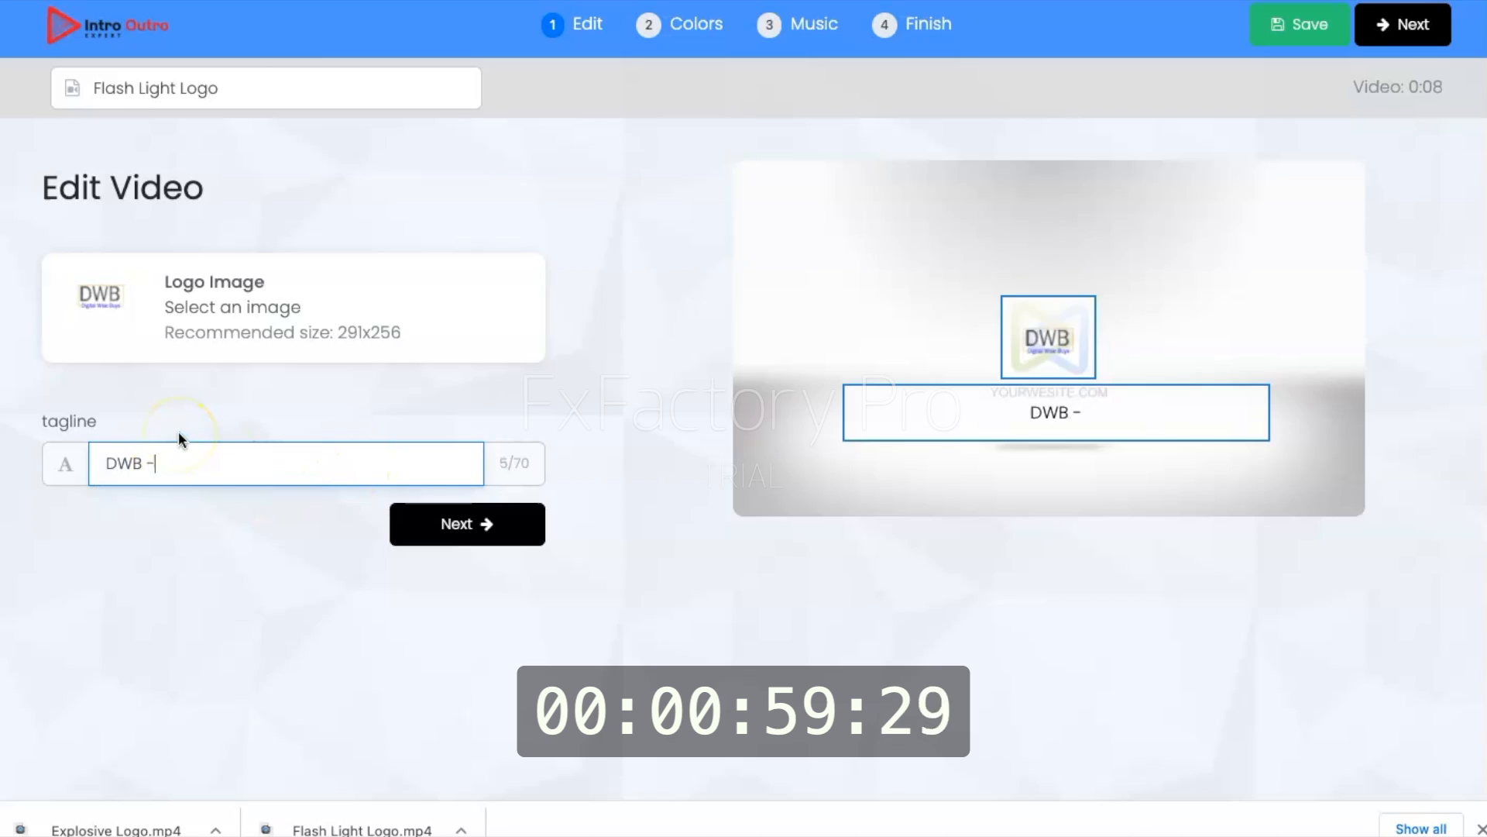
{"action": "type", "text": "F"}
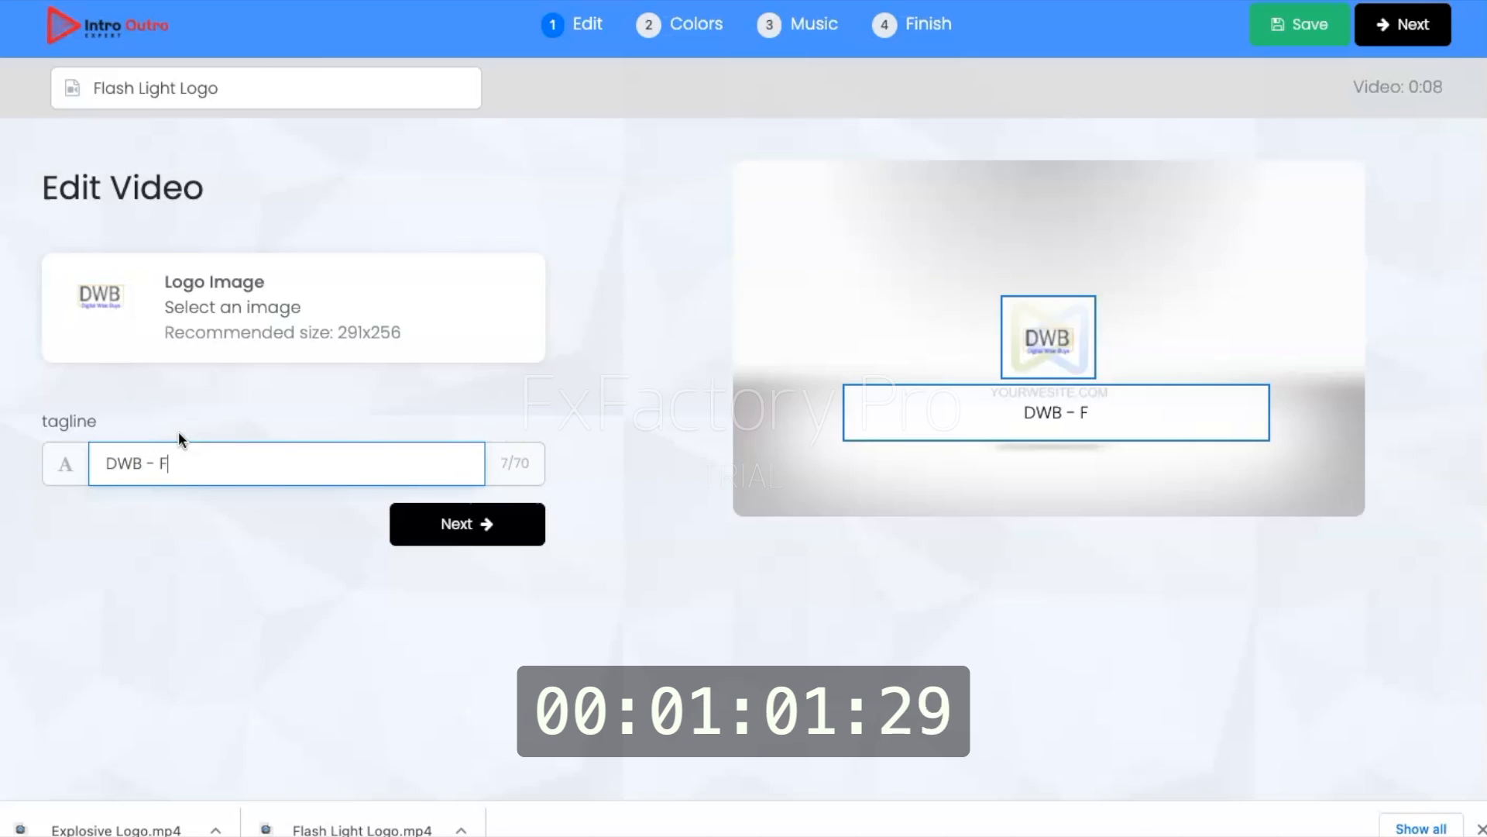
{"action": "type", "text": "or Bu"}
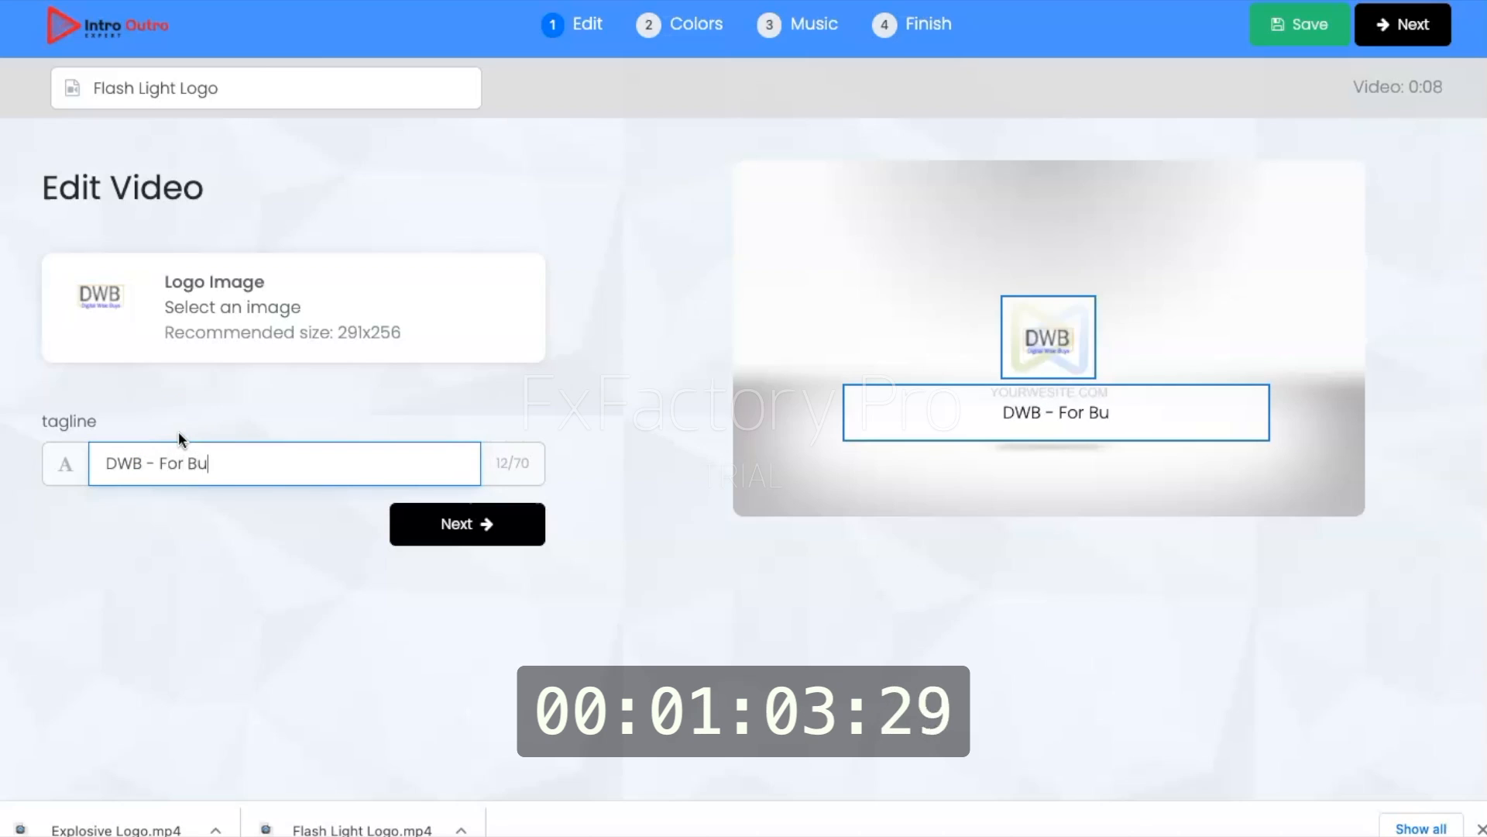
{"action": "key", "text": "BackSpace"}
{"action": "key", "text": "BackSpace"}
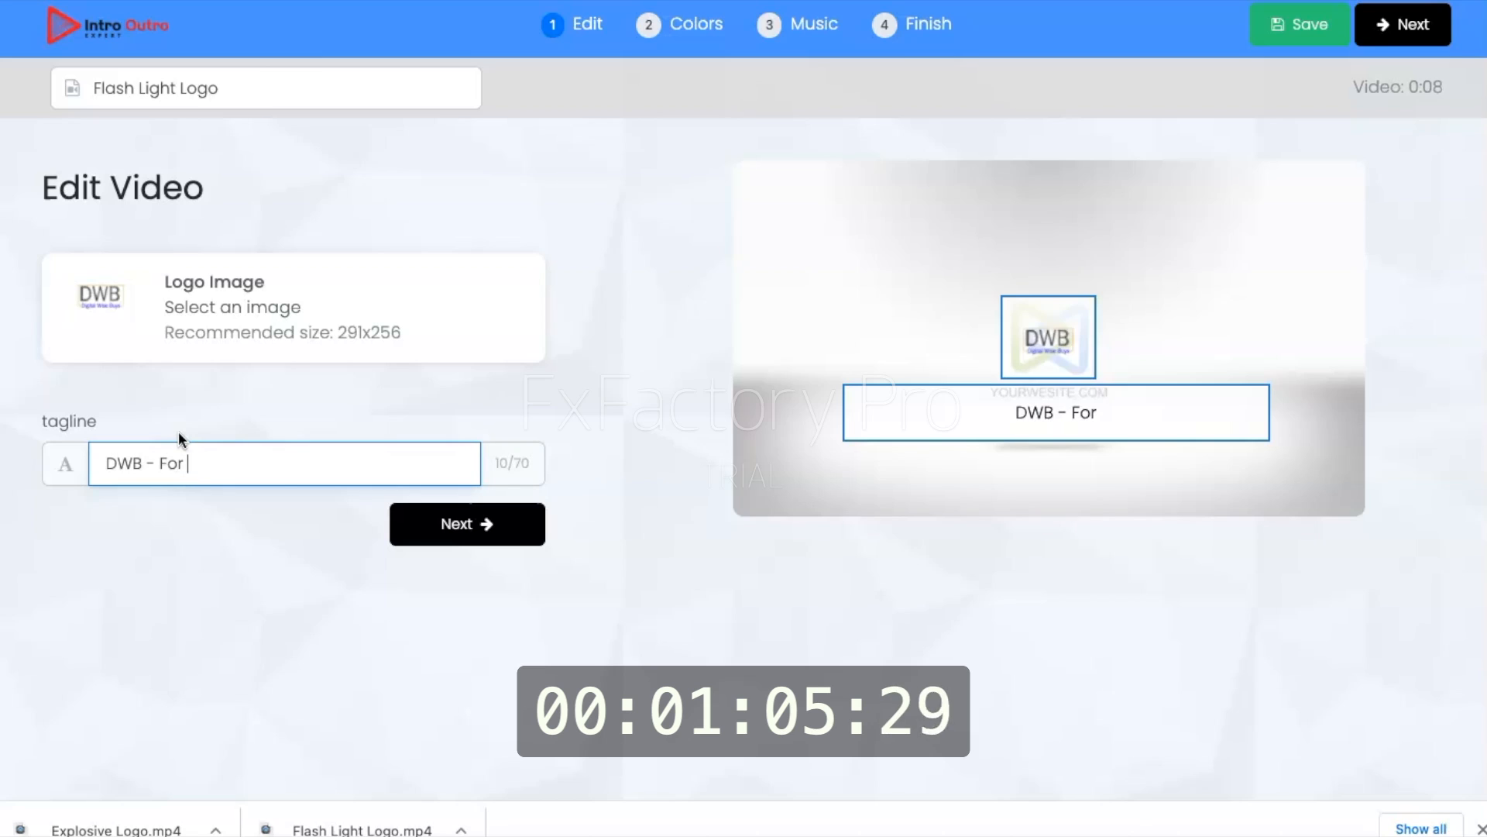
{"action": "type", "text": "New En"}
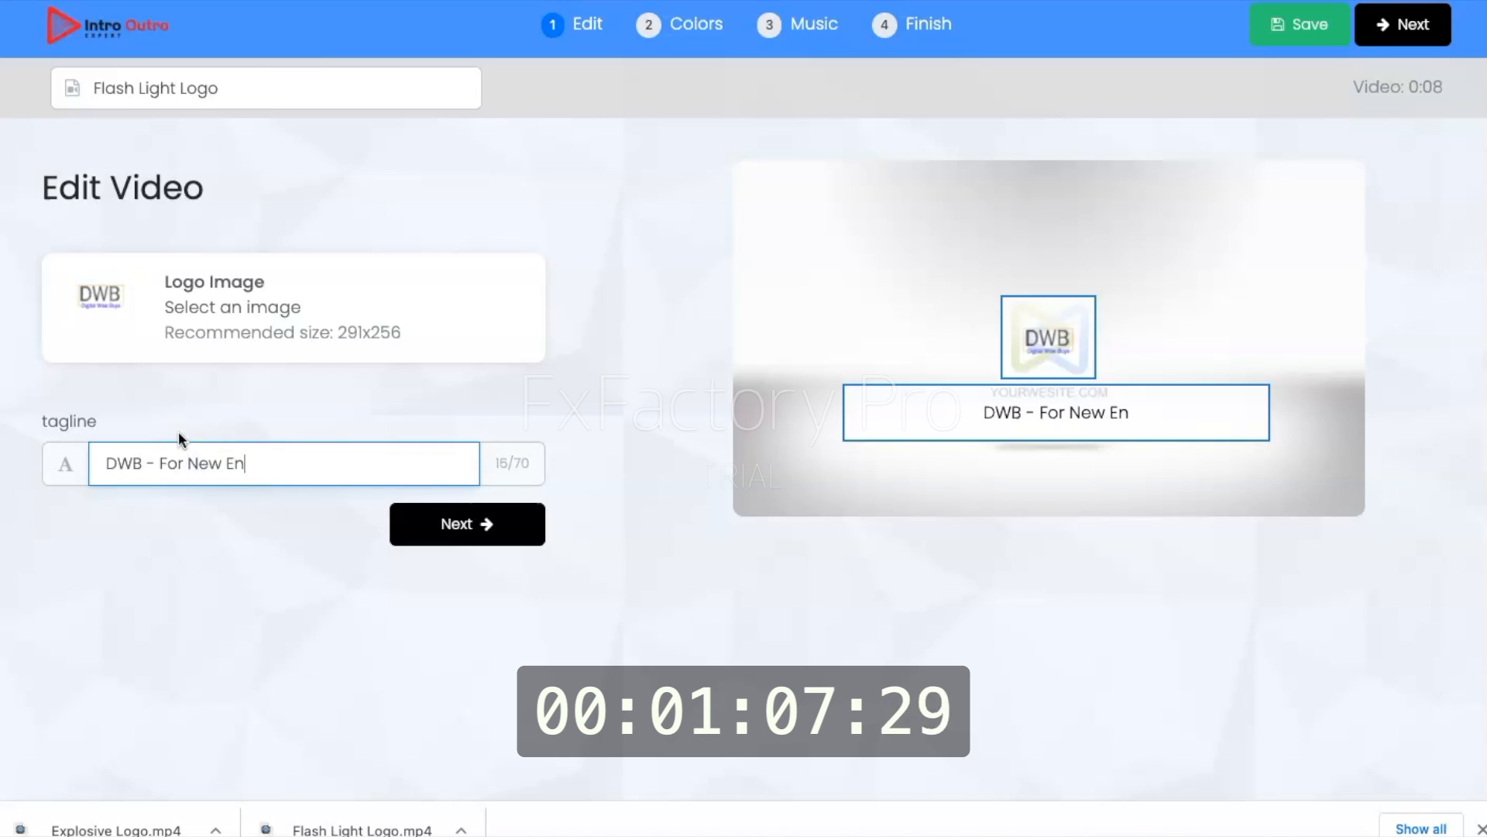
{"action": "type", "text": "trepren"}
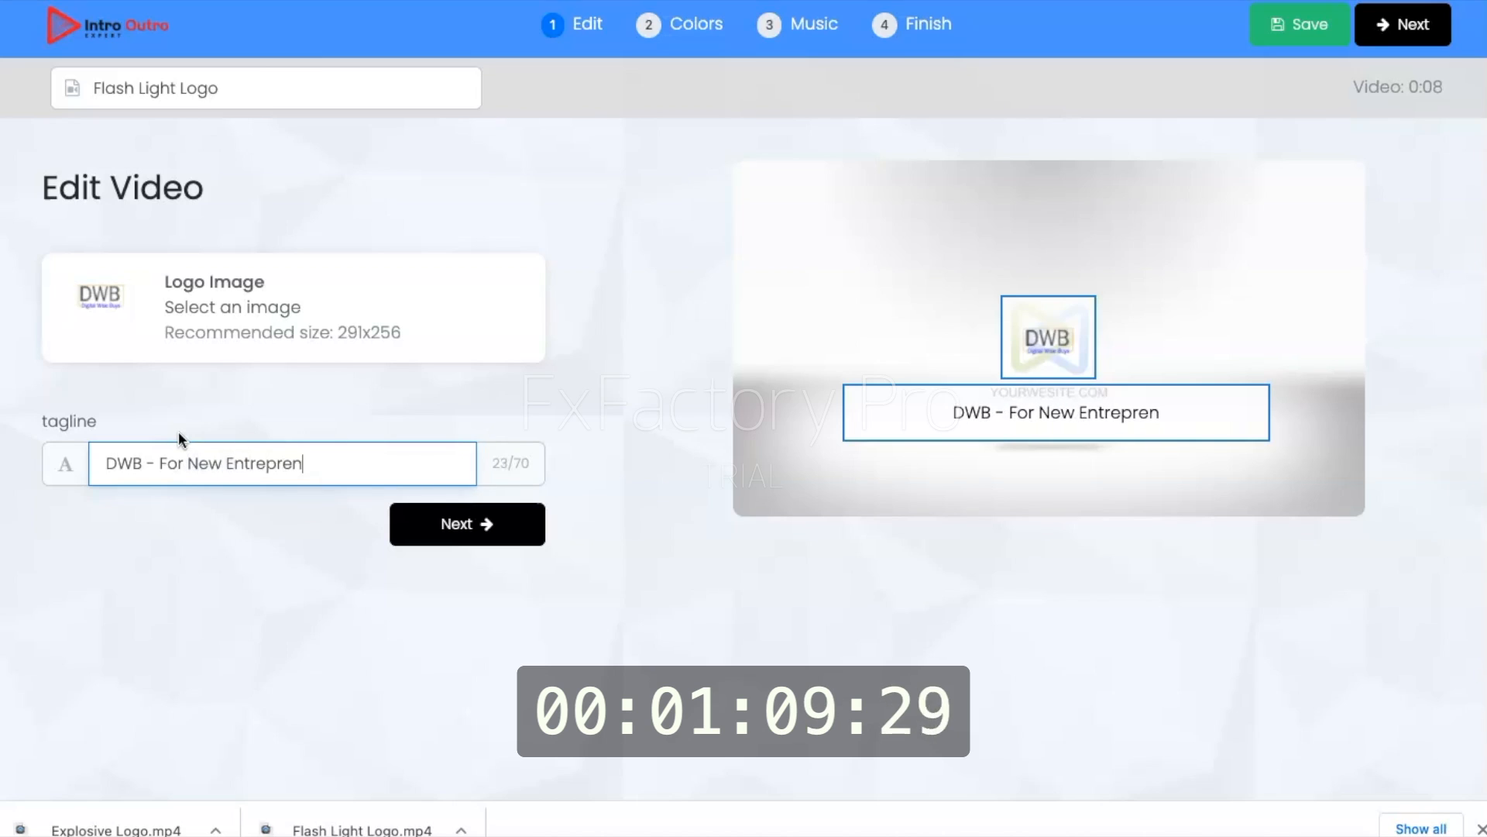
{"action": "type", "text": "eur"}
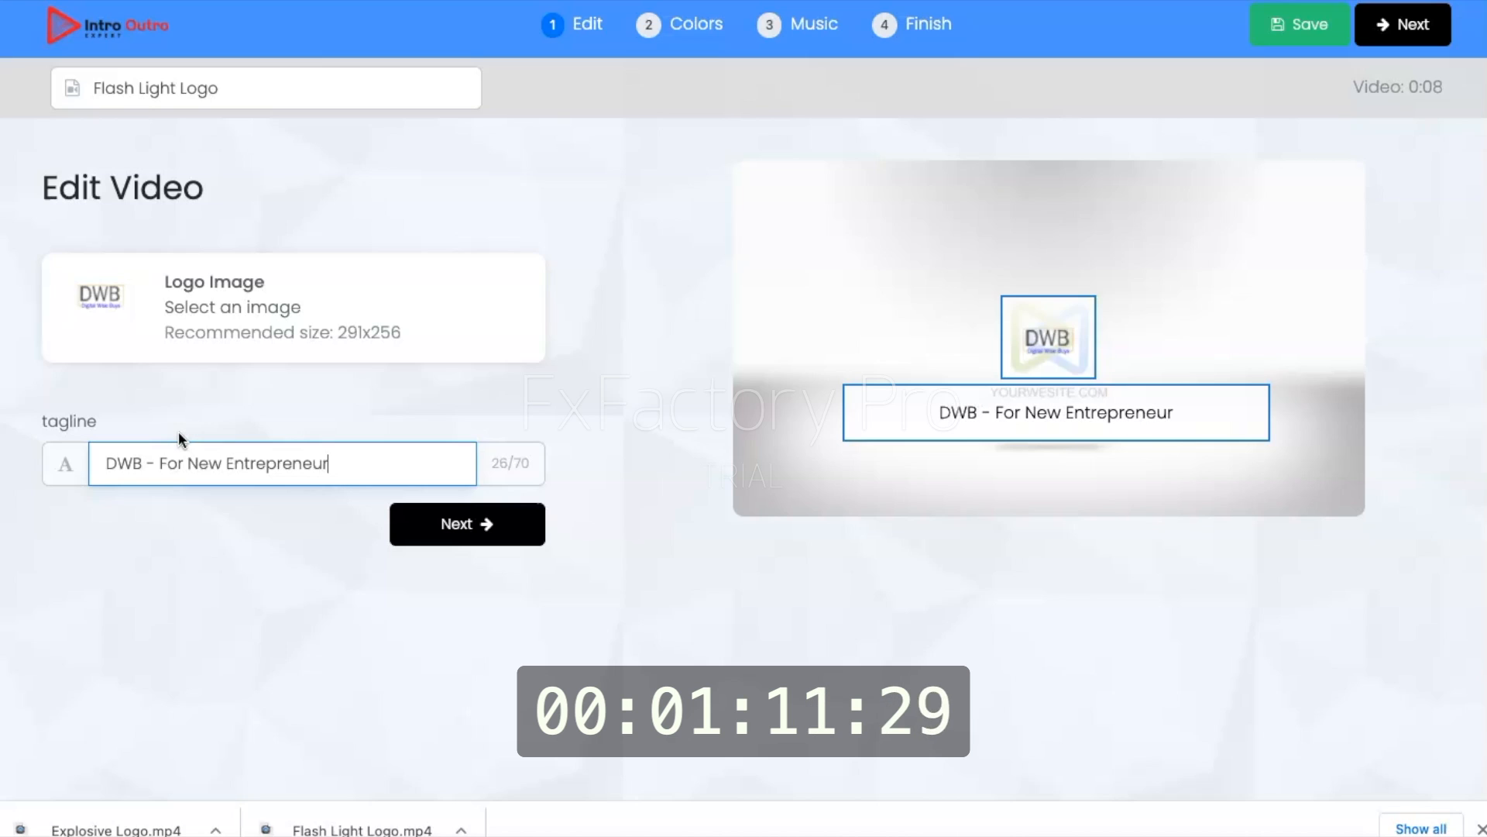
{"action": "type", "text": "s"}
Step: Keep the default colors and music, and start rendering the Flash Light Logo video
{"action": "key", "text": "Return"}
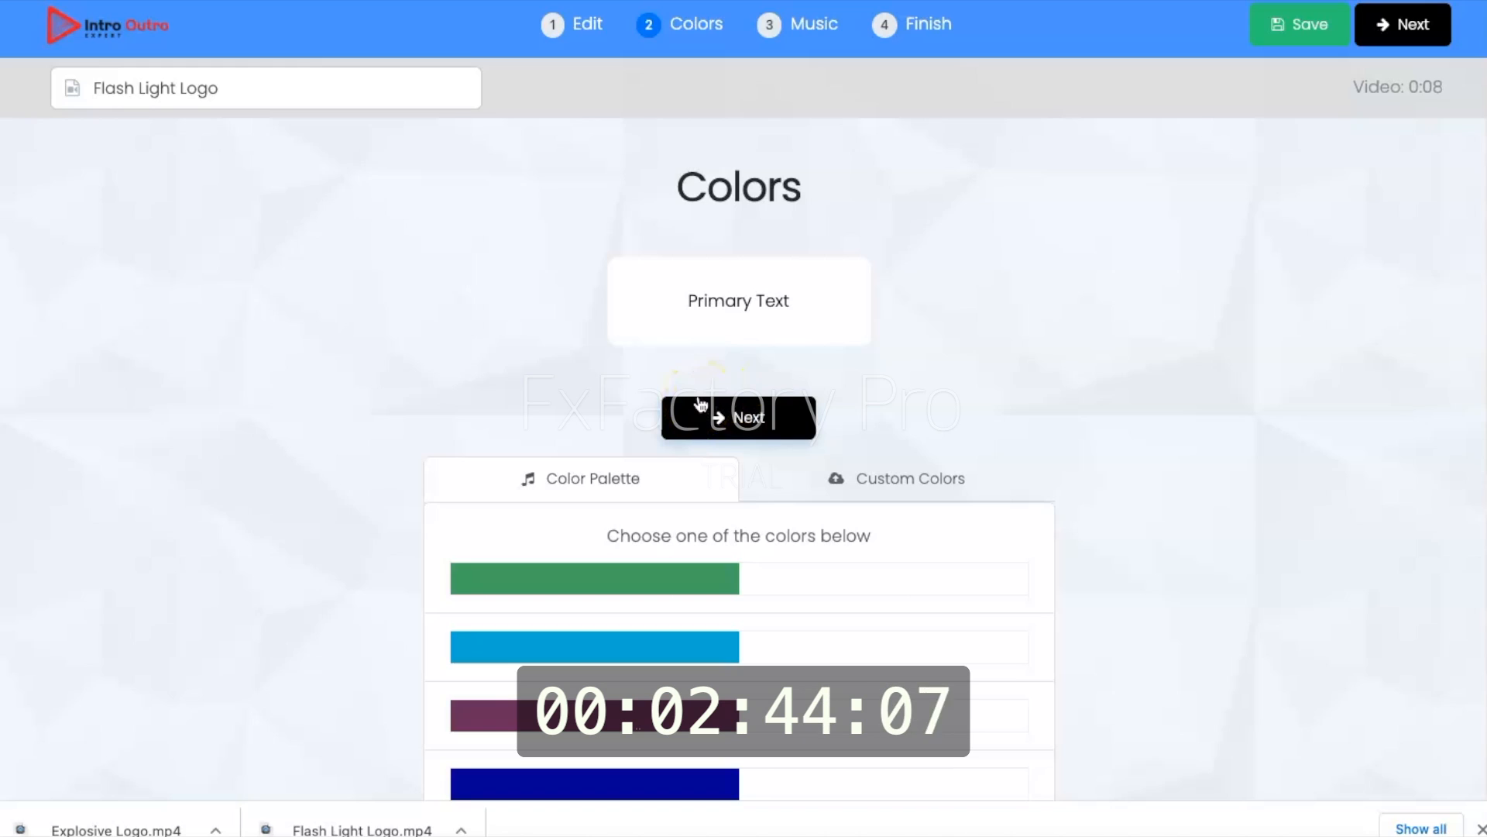
{"action": "left_click", "coordinate": [732, 412]}
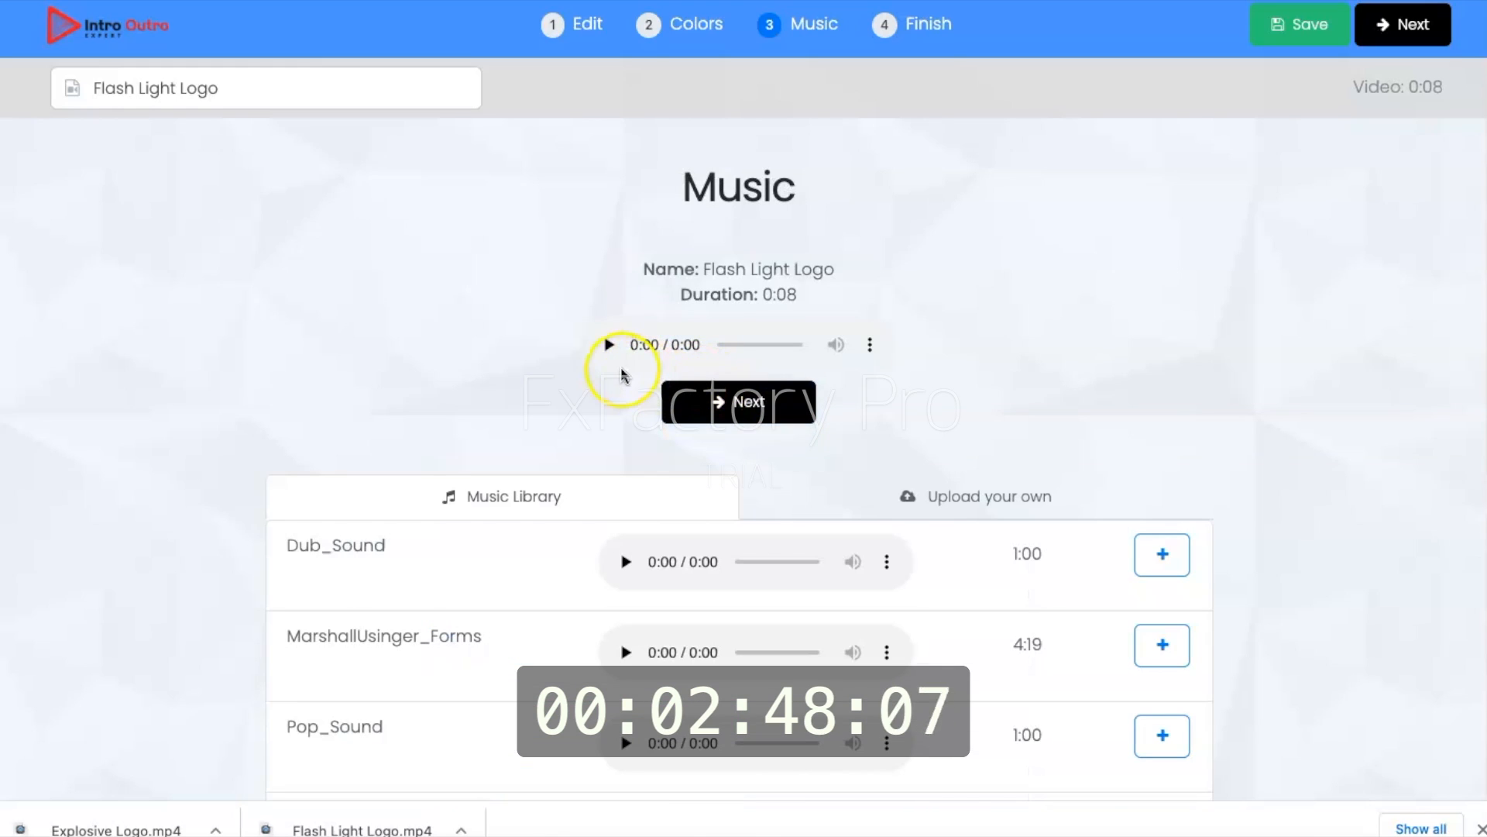
{"action": "left_click", "coordinate": [750, 404]}
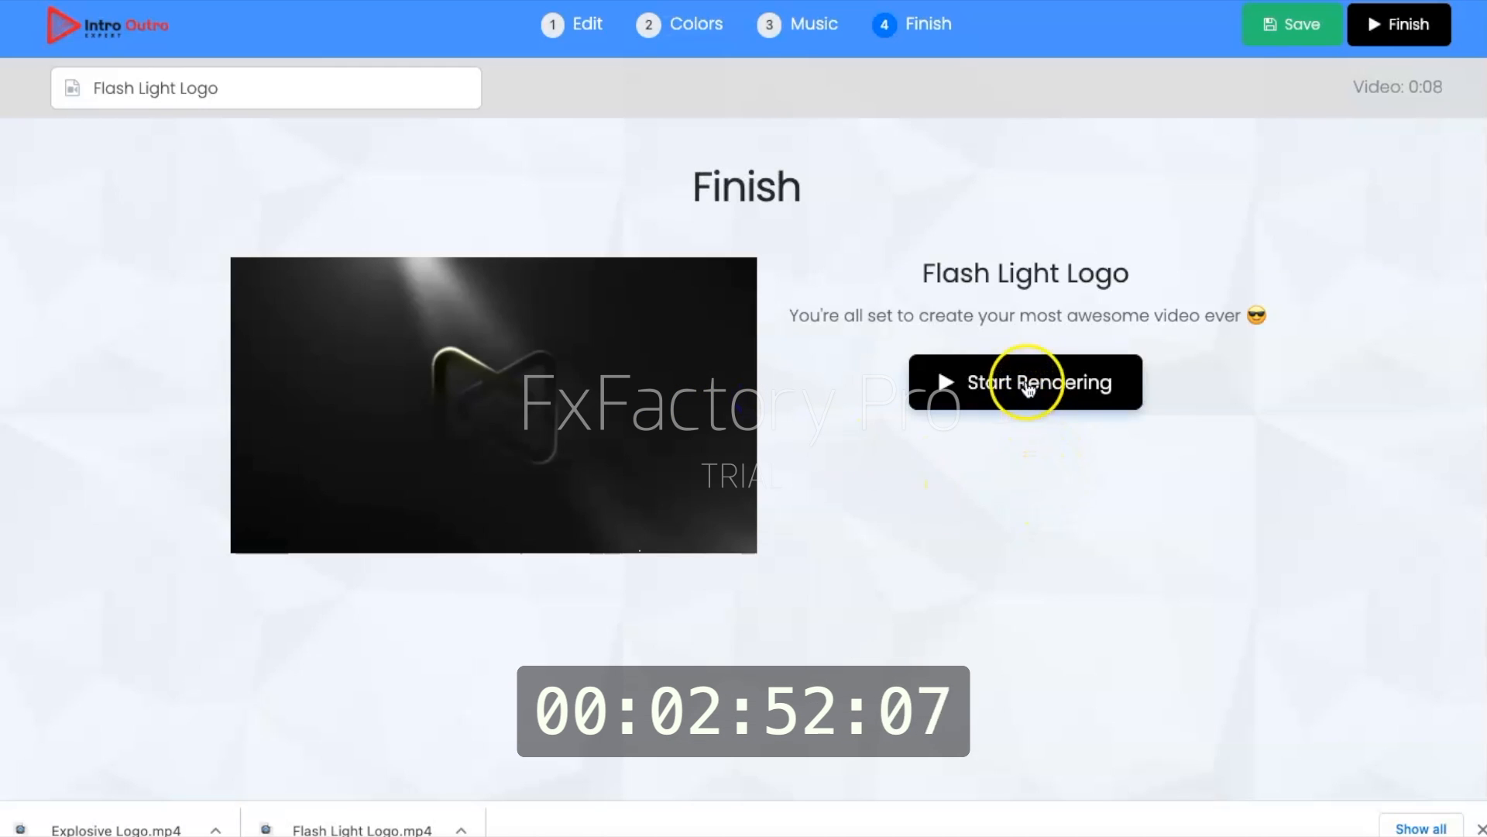
{"action": "left_click", "coordinate": [1030, 383]}
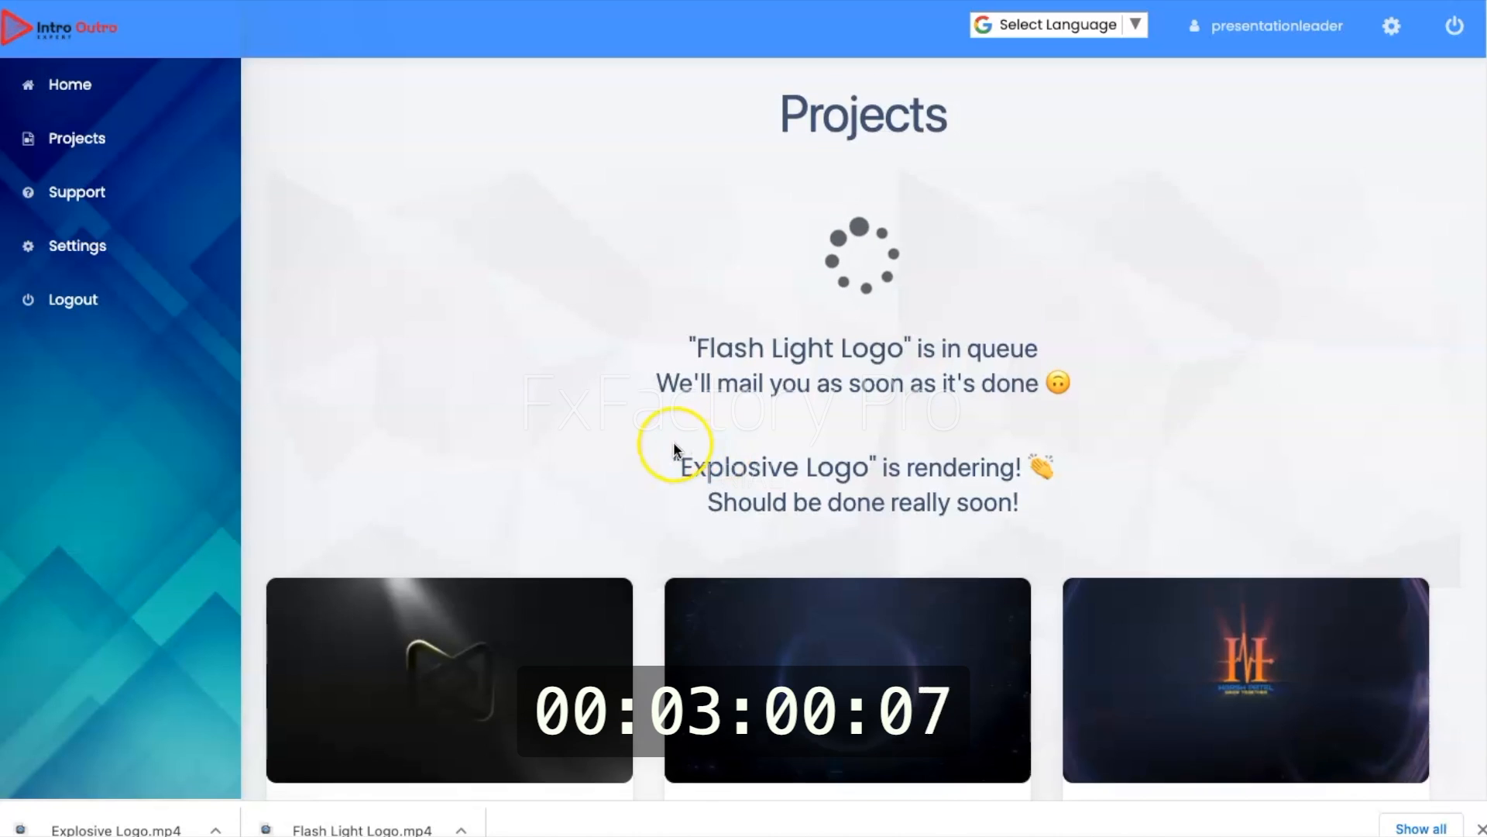
Step: Bring the project thumbnails into view and close the browser's downloads bar
{"action": "scroll", "coordinate": [672, 441], "scroll_direction": "down", "scroll_amount": 4}
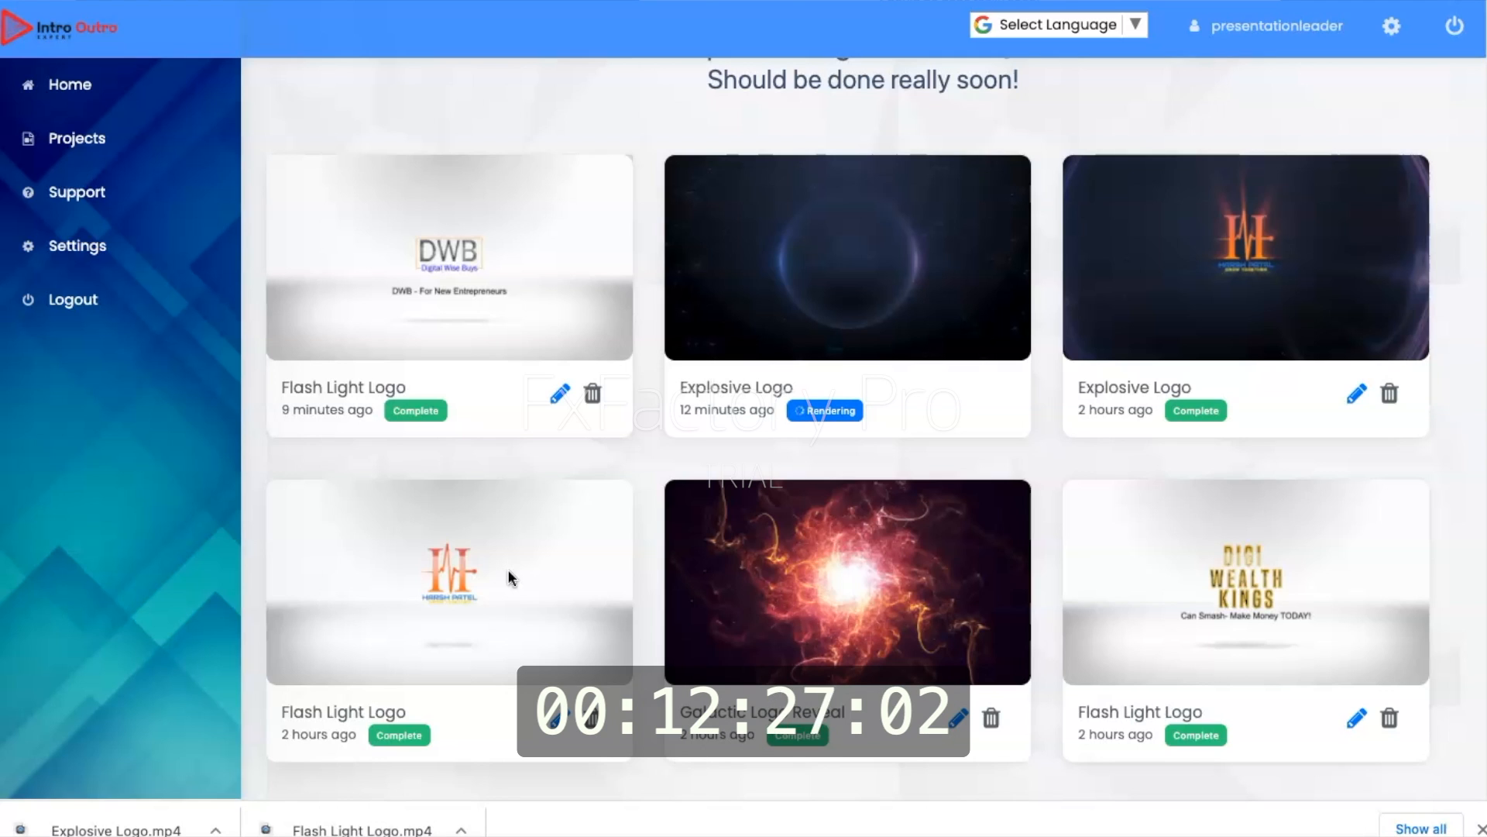
{"action": "left_click", "coordinate": [1481, 829]}
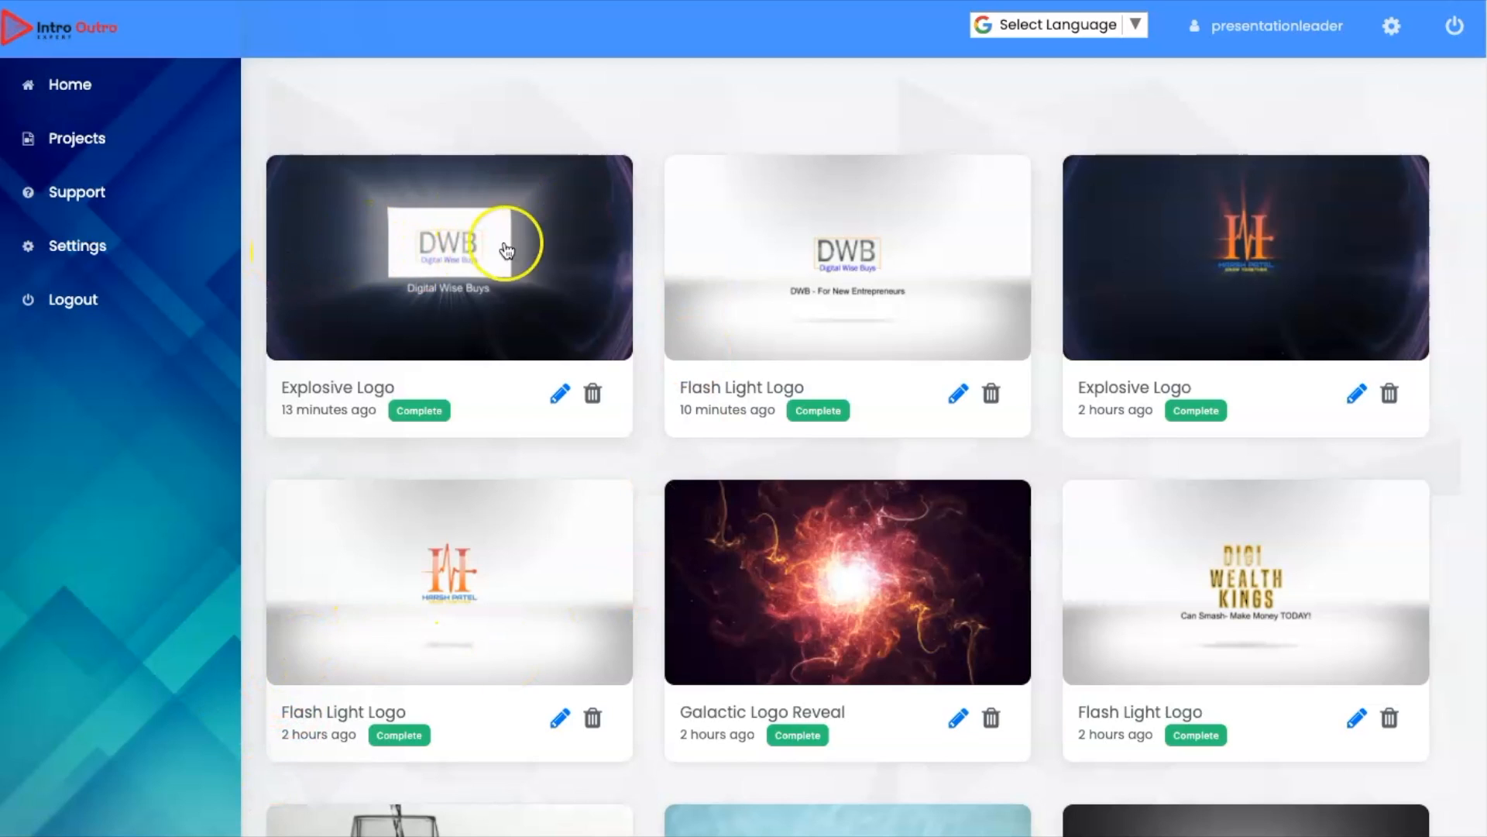
Step: Preview the finished Explosive Logo video with the Digital Wise Buys tagline, download it, and close its preview
{"action": "left_click", "coordinate": [437, 246]}
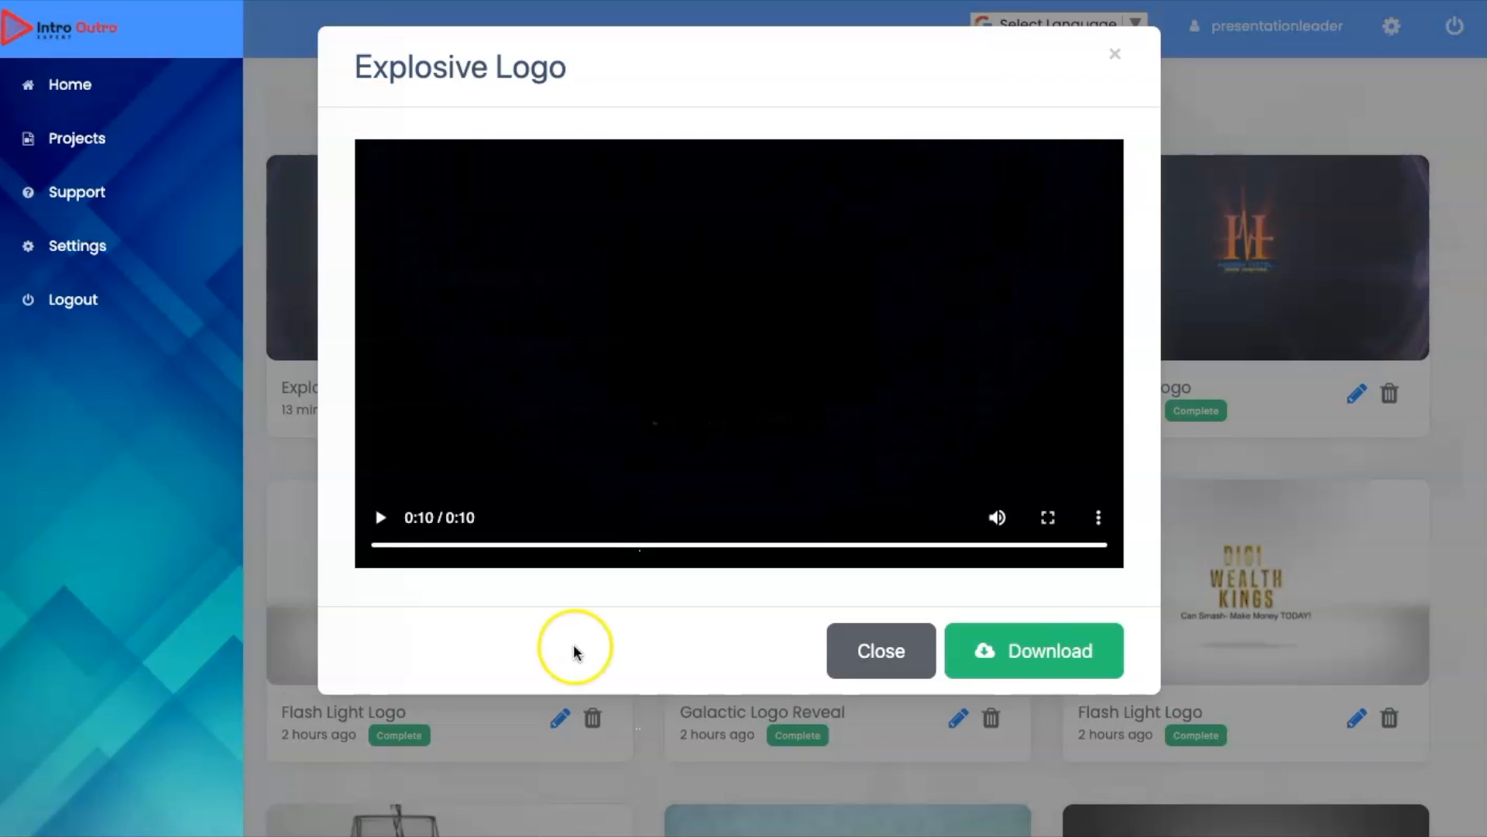
{"action": "left_click", "coordinate": [1030, 653]}
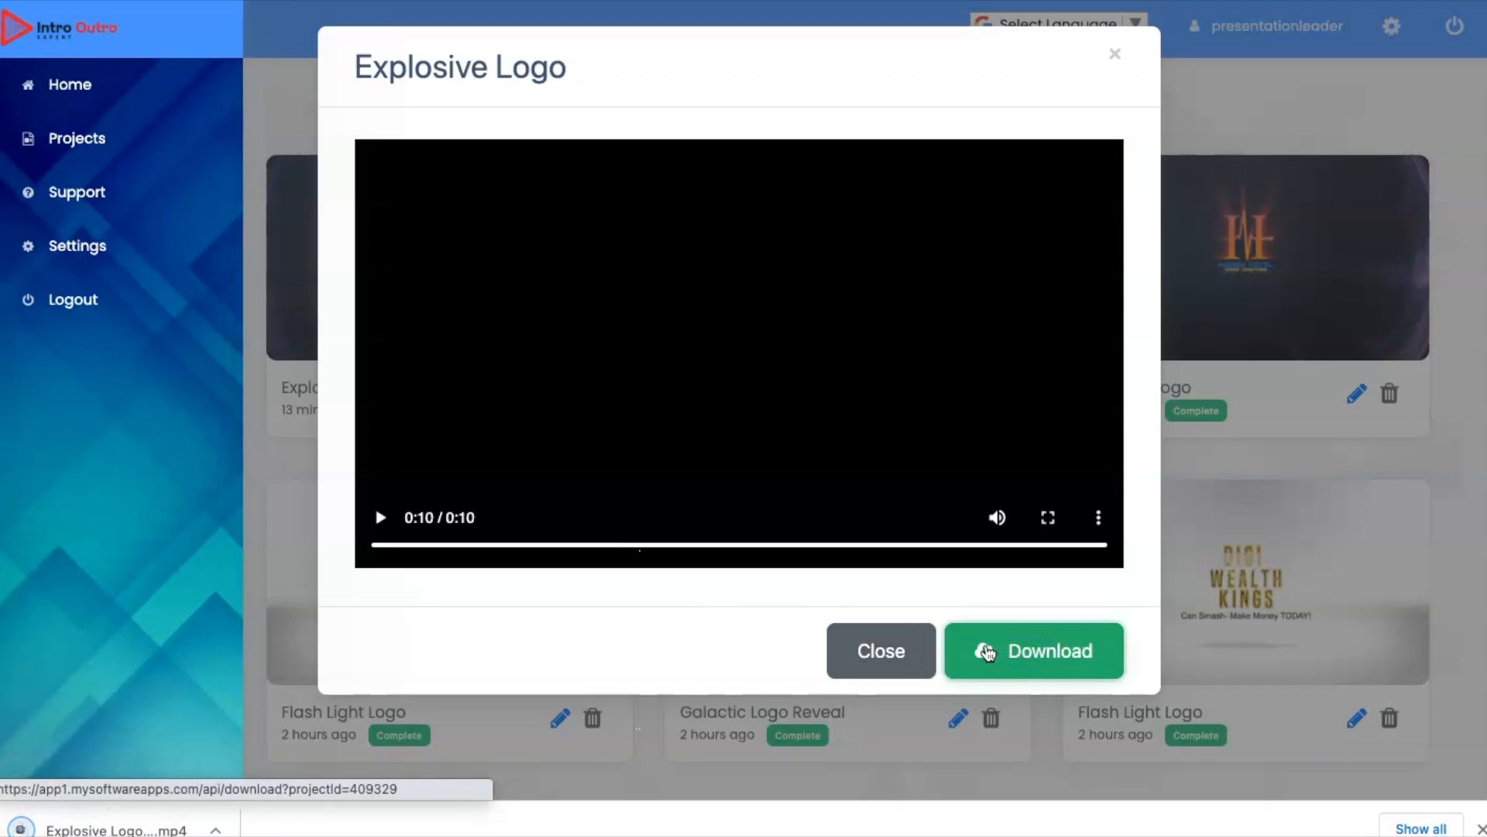
{"action": "left_click", "coordinate": [889, 658]}
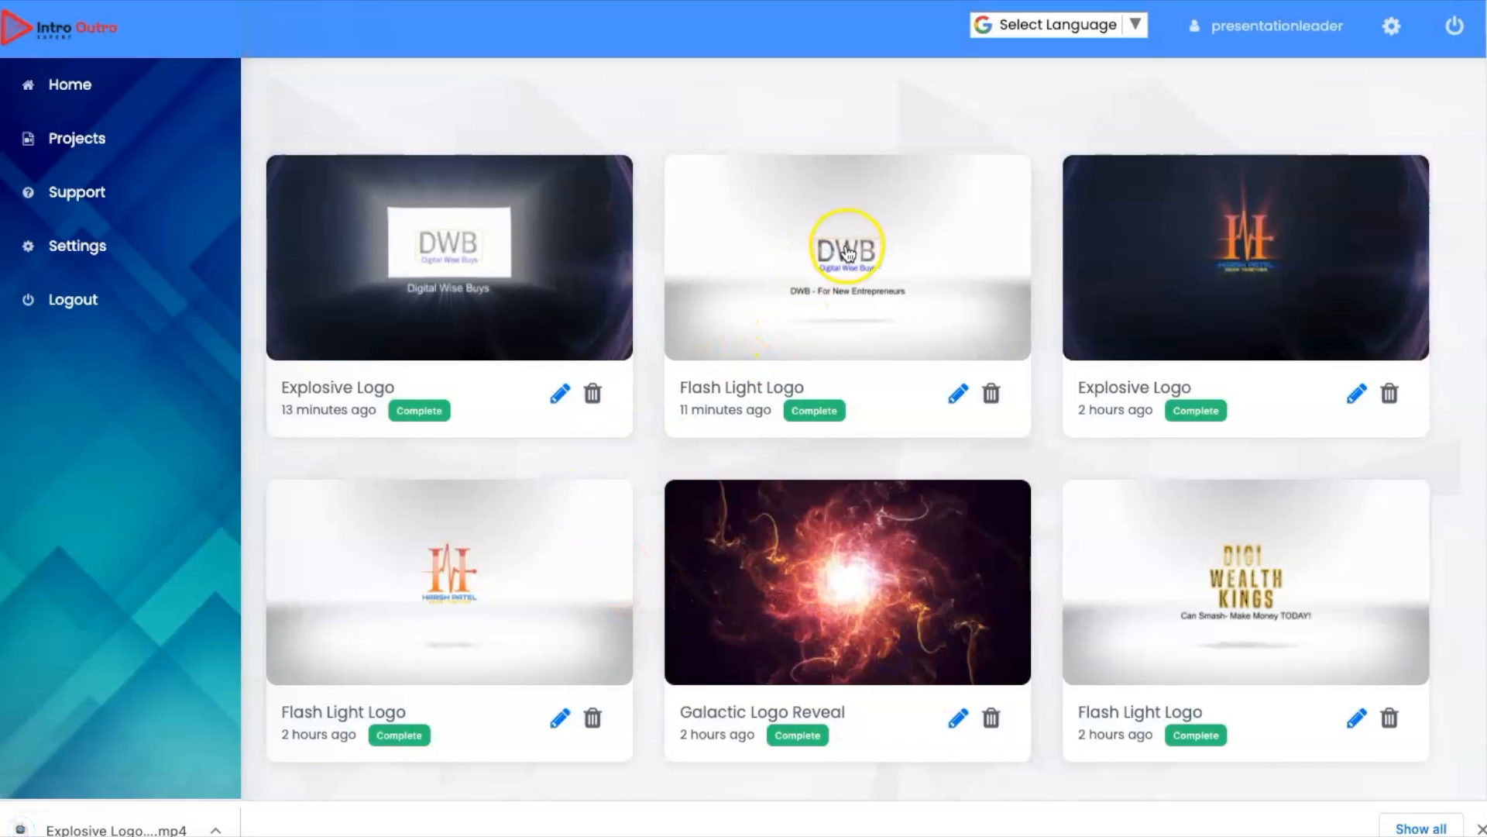
Step: Preview the finished Flash Light Logo video with the "DWB - For New Entrepreneurs" tagline, download it, and close its preview
{"action": "left_click", "coordinate": [849, 258]}
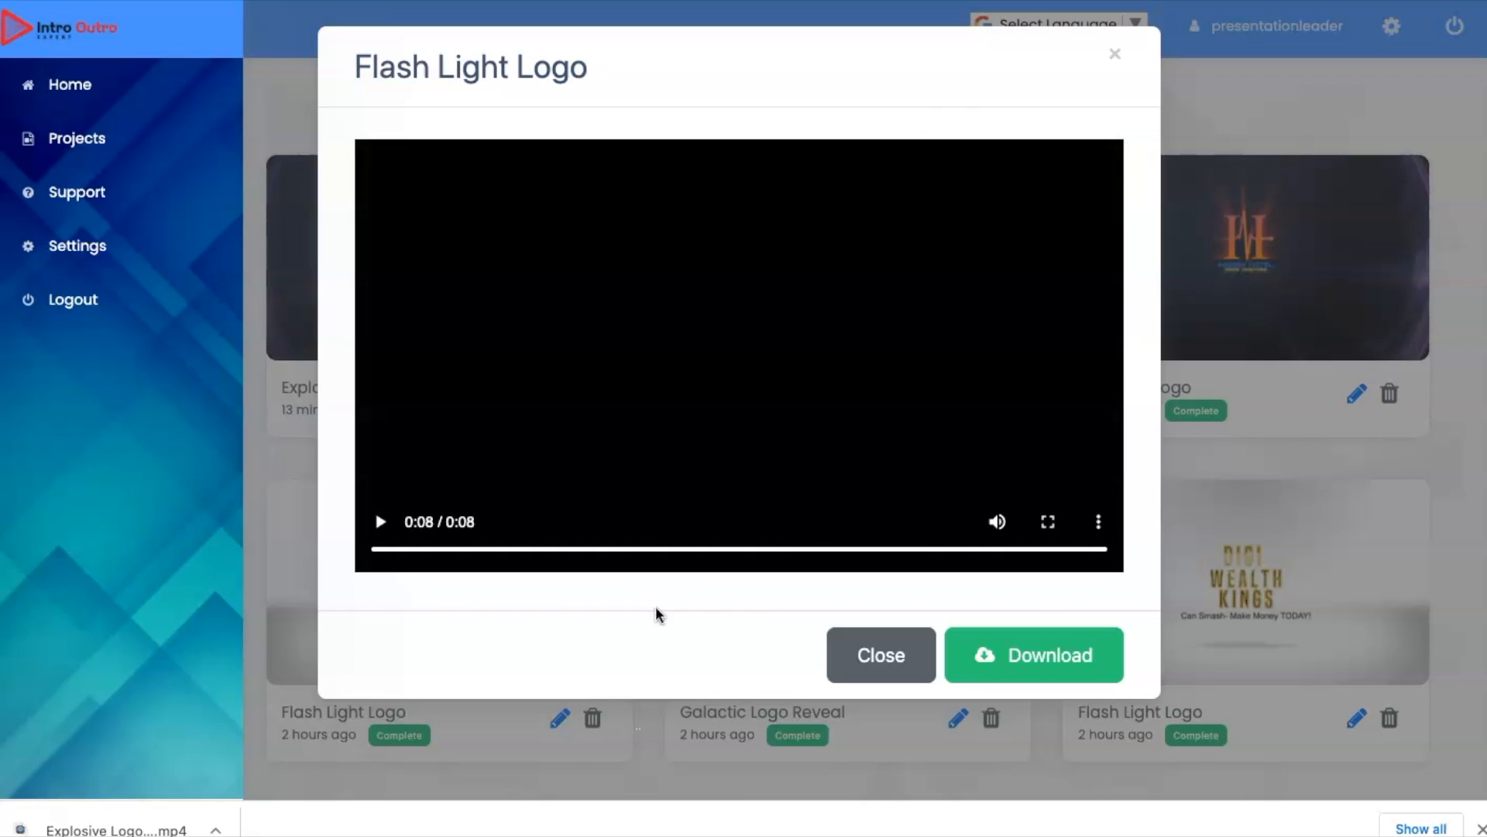
{"action": "left_click", "coordinate": [994, 655]}
{"action": "left_click", "coordinate": [1047, 654]}
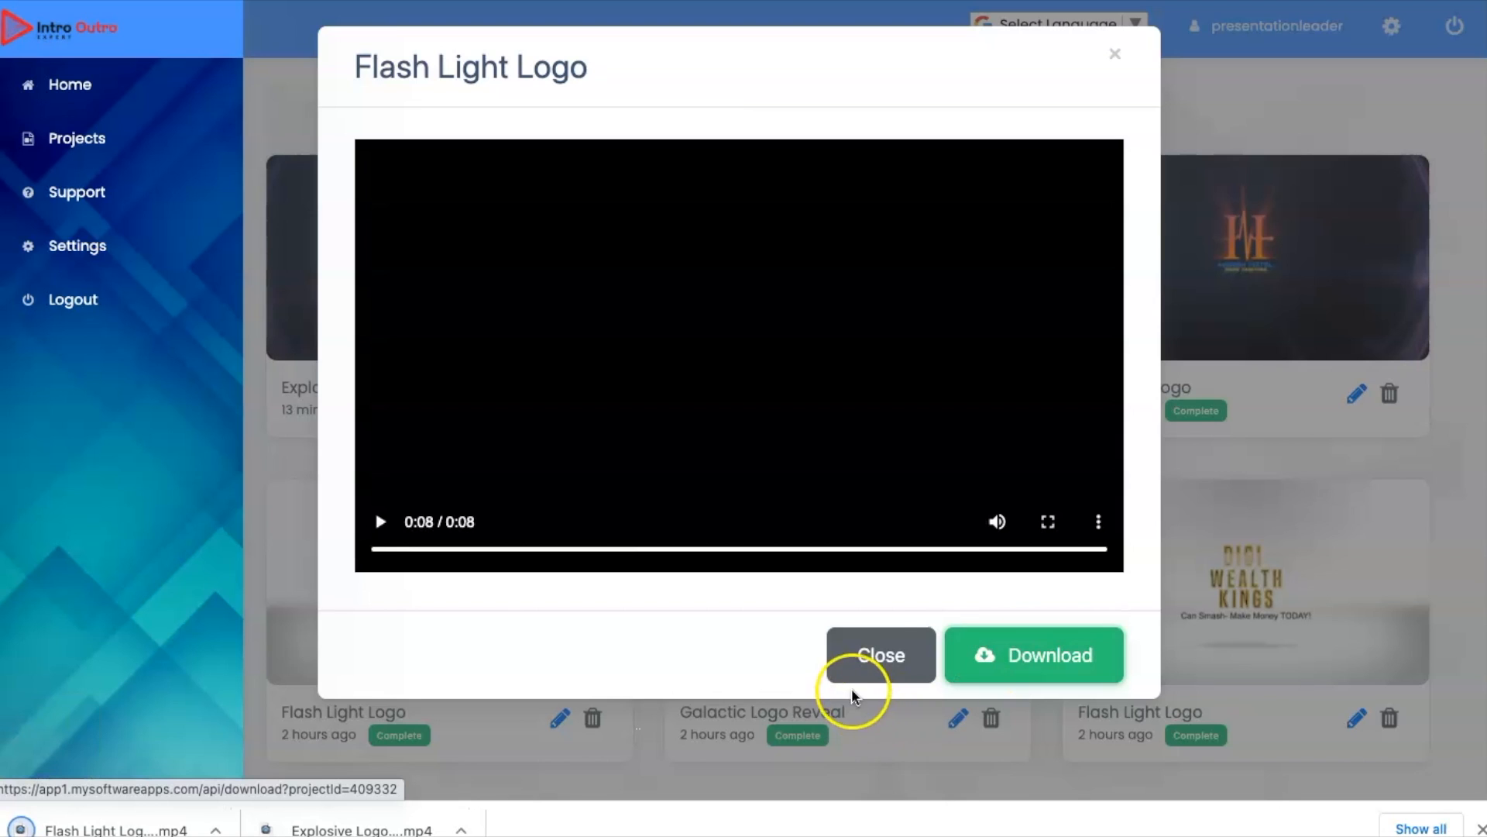
{"action": "left_click", "coordinate": [880, 653]}
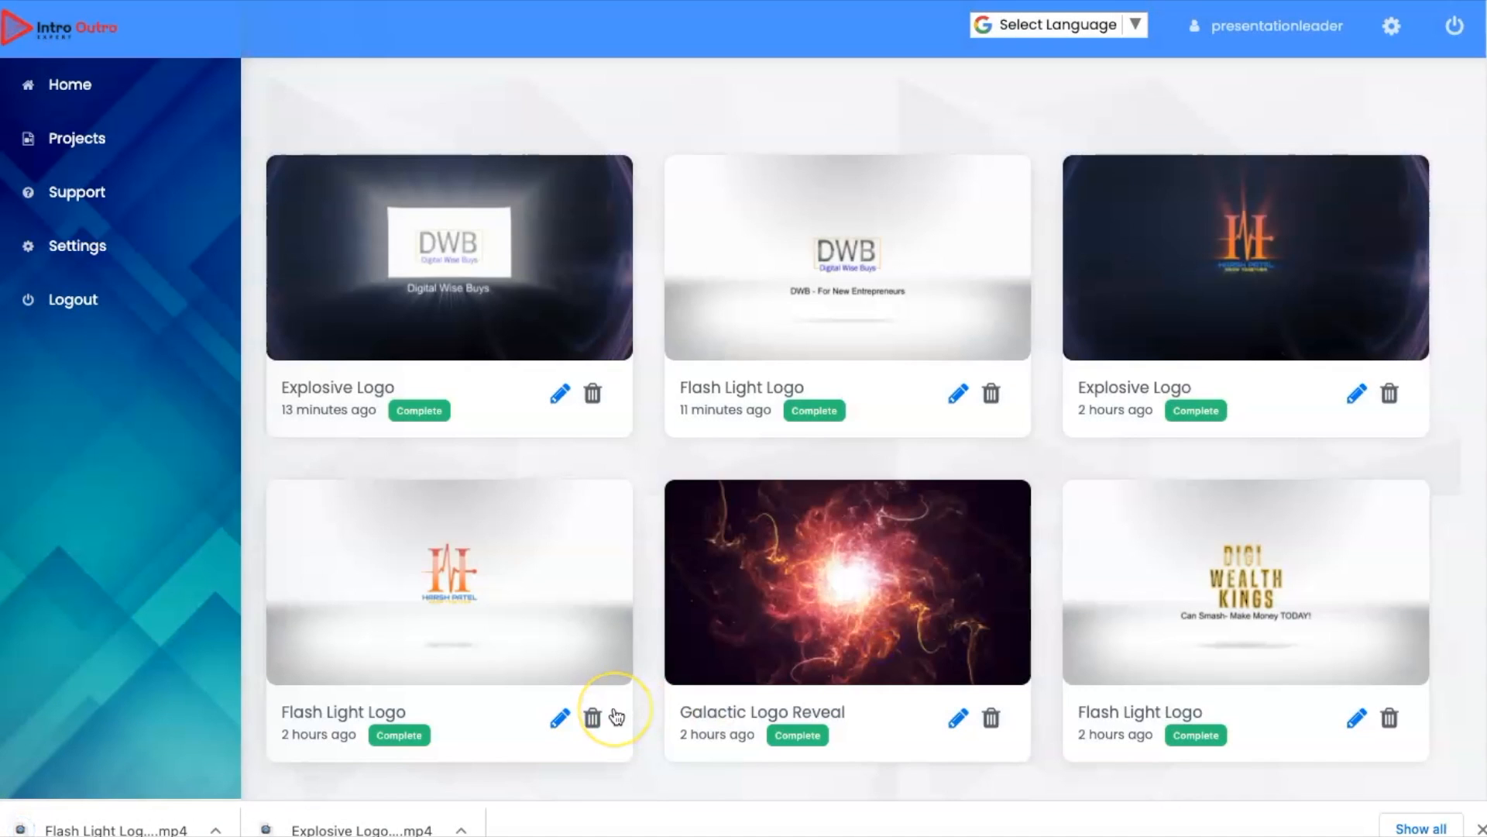